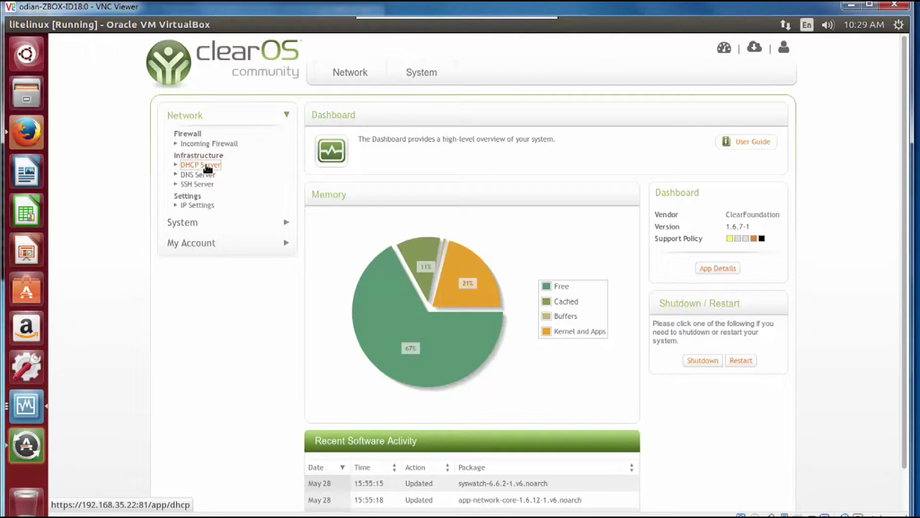
Open the DHCP Server page and fill in the login form with the username root and the account password
left_click(206, 166)
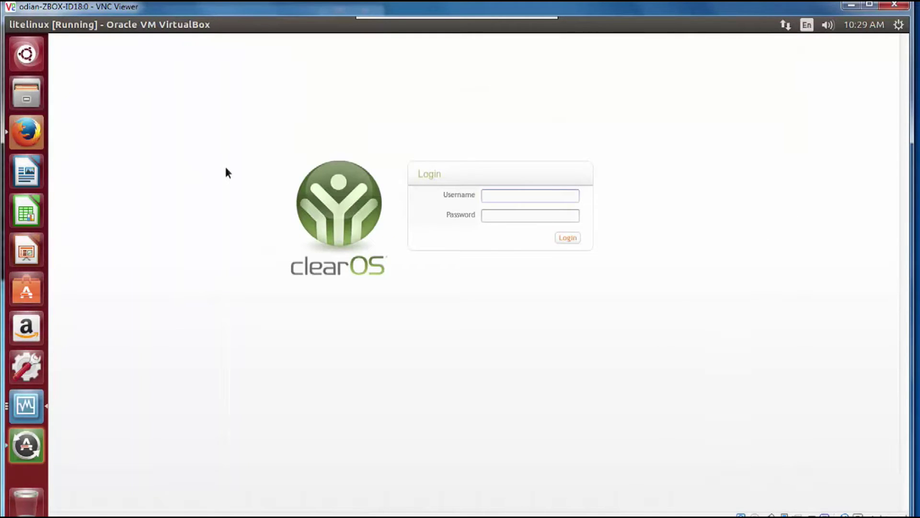
left_click(497, 198)
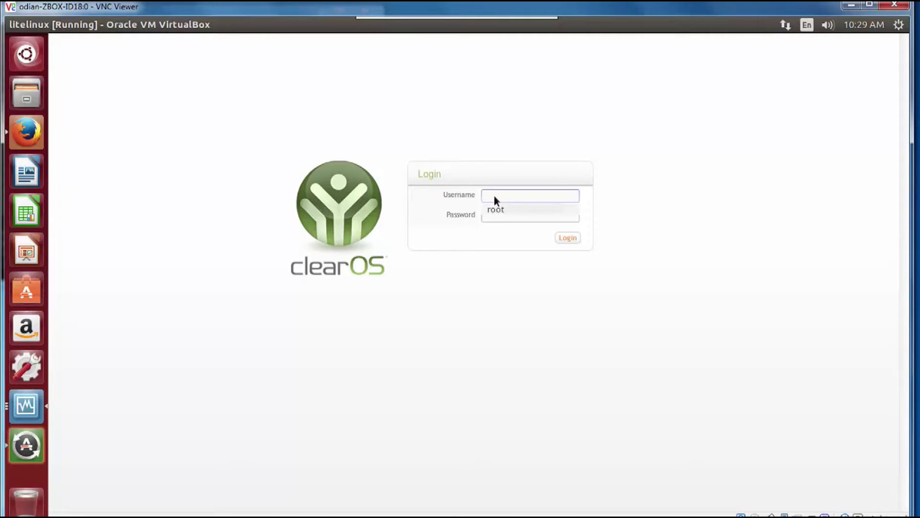
left_click(494, 210)
left_click(492, 215)
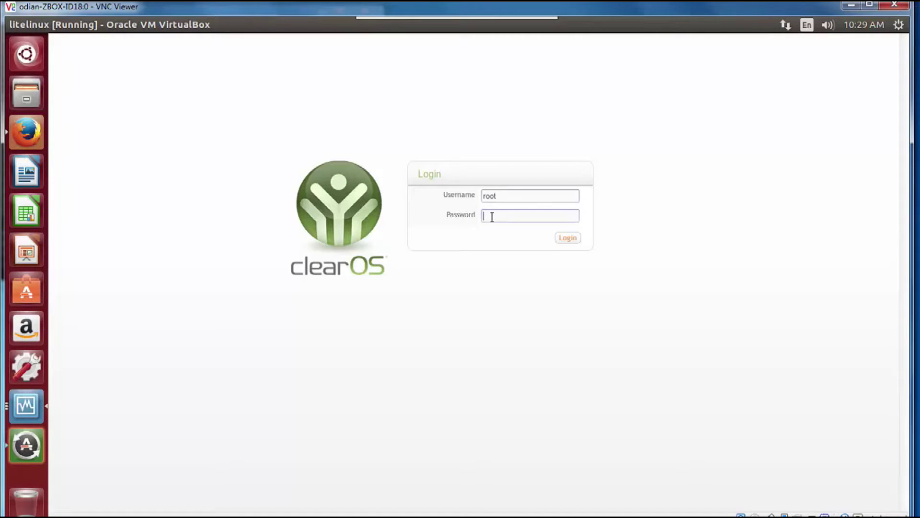
type("********")
Leave full-screen mode, maximize the browser window and submit the login
key("F11")
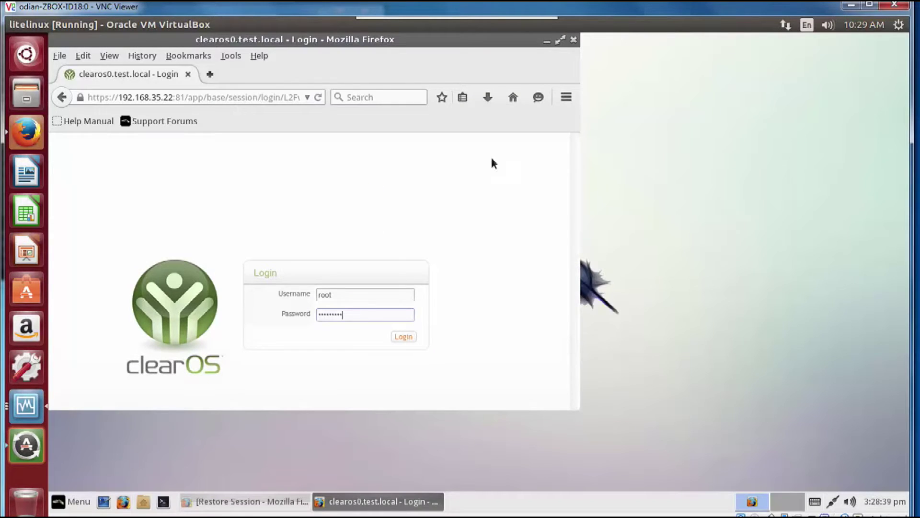
left_click(559, 41)
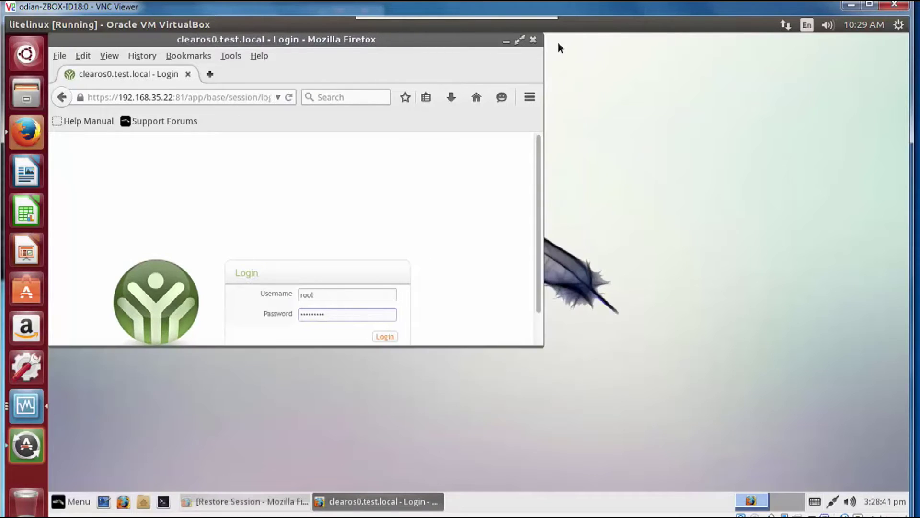
left_click(520, 41)
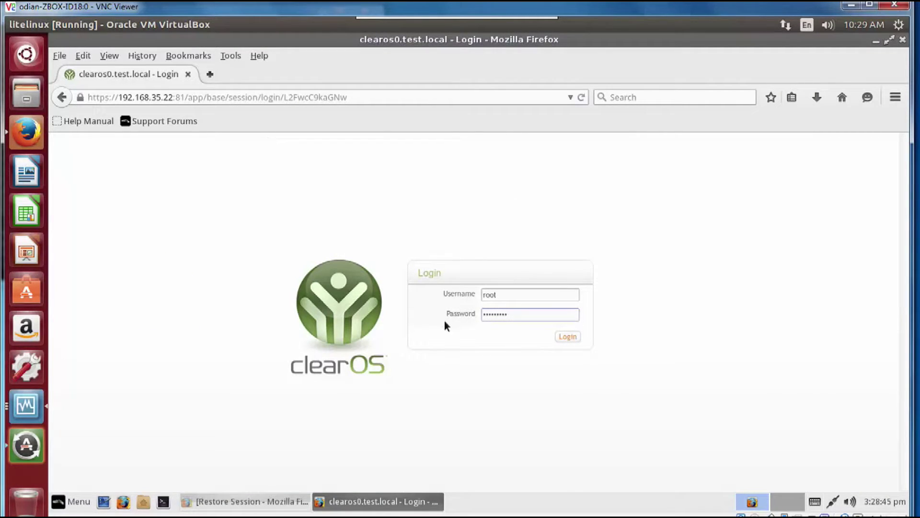
left_click(569, 336)
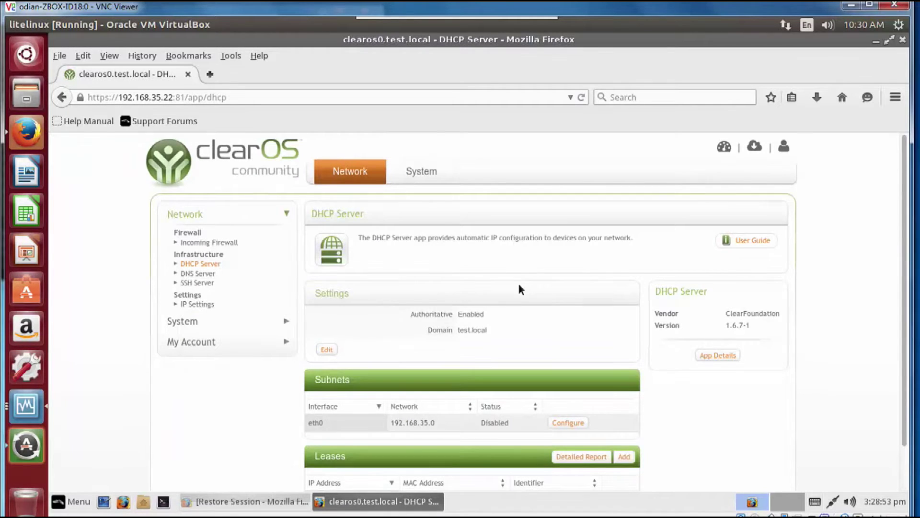
Review the DHCP Server subnets and leases, and open the IP Settings page to its network interfaces
scroll(519, 286, "down", 2)
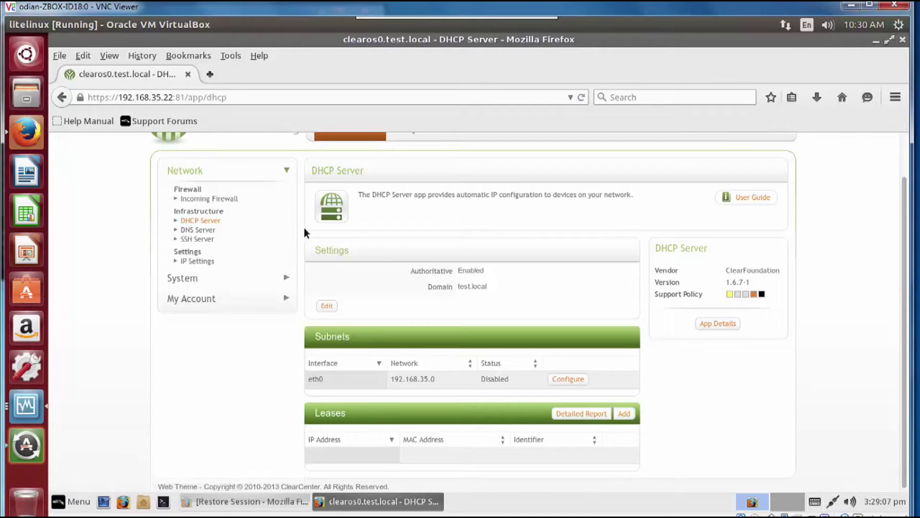
scroll(305, 234, "up", 2)
left_click(202, 303)
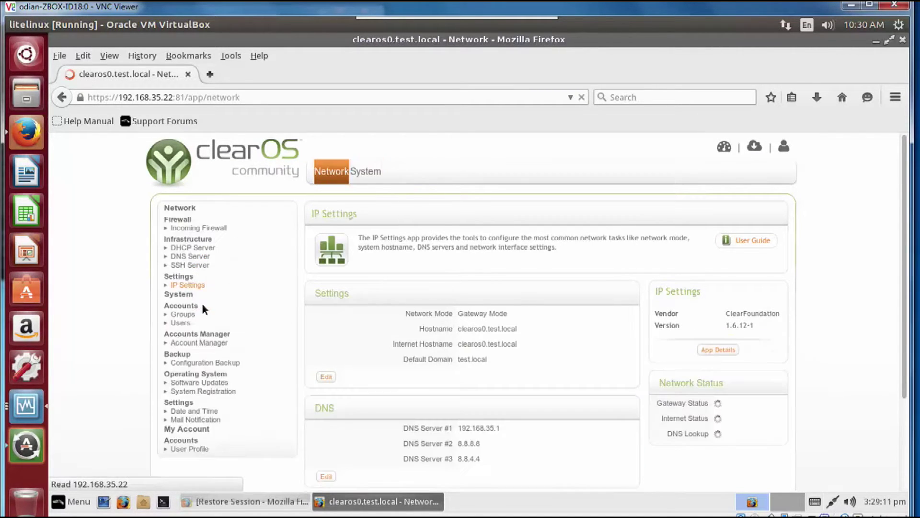
scroll(412, 318, "down", 5)
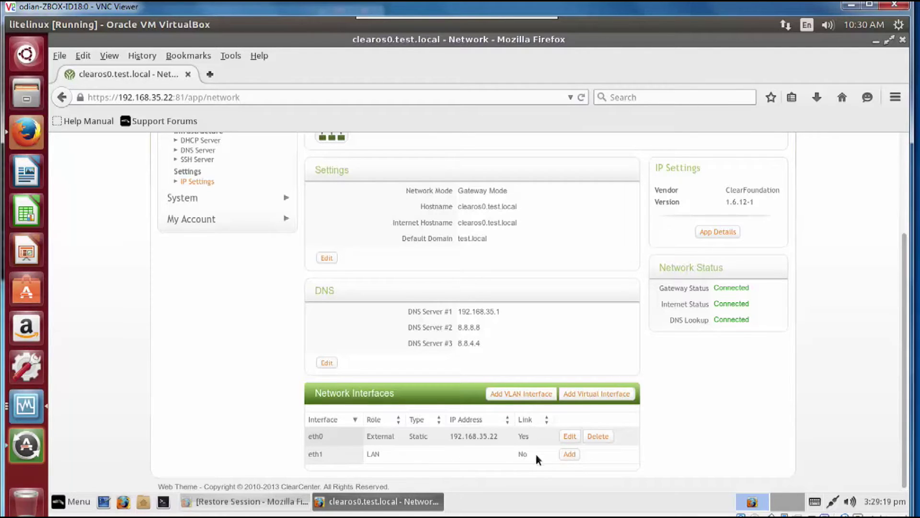
Add the eth1 interface with IP address 192.168.36.1, keeping the LAN role, static connection and DHCP server option
left_click(568, 455)
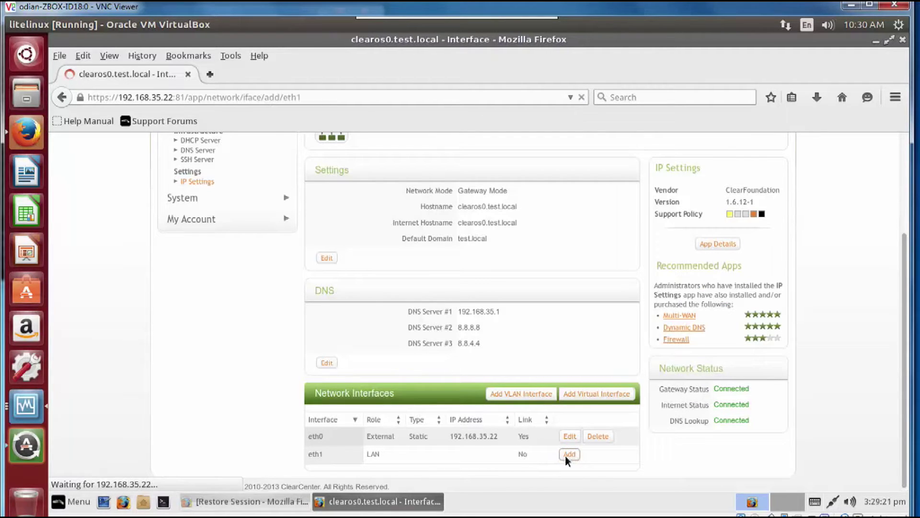
scroll(555, 453, "down", 3)
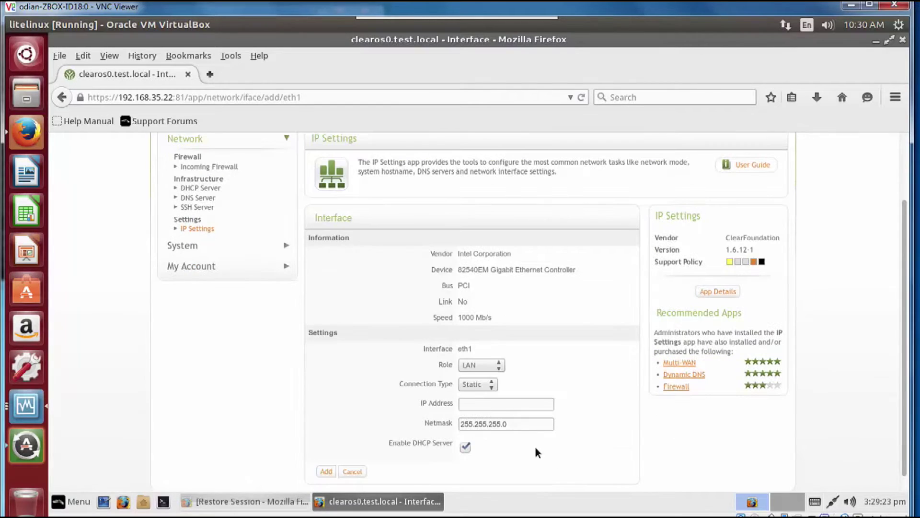
left_click(471, 403)
type("192.168.36.1")
left_click(326, 472)
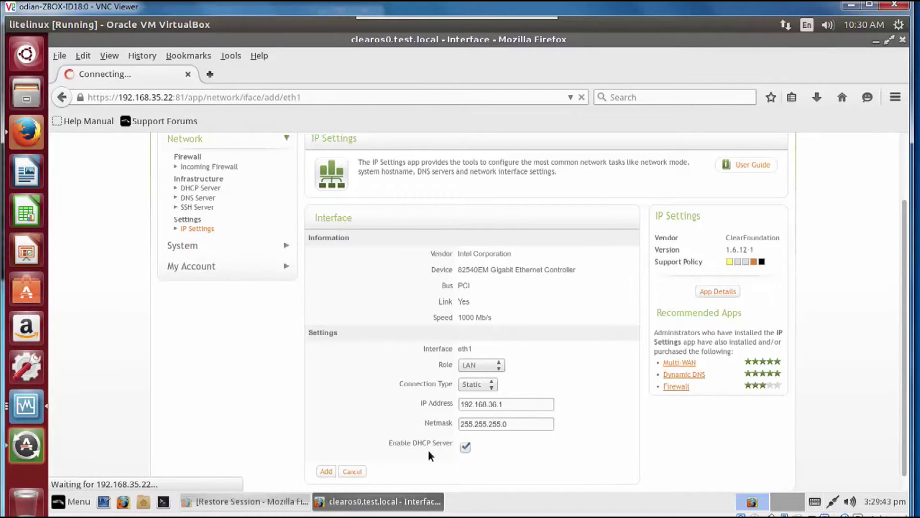
Check the eth0 and eth1 entries in the network interfaces, and review the subnets on the DHCP Server page
scroll(427, 449, "down", 3)
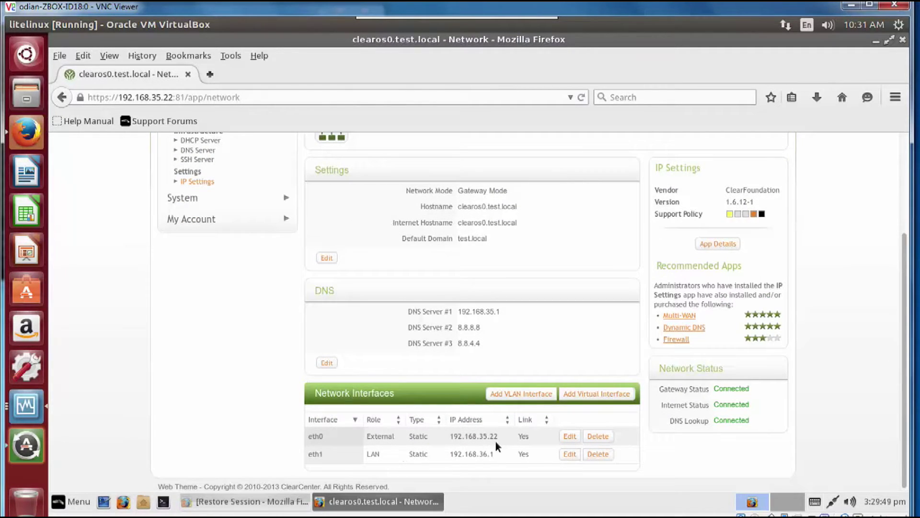
left_click_drag(304, 435, 467, 437)
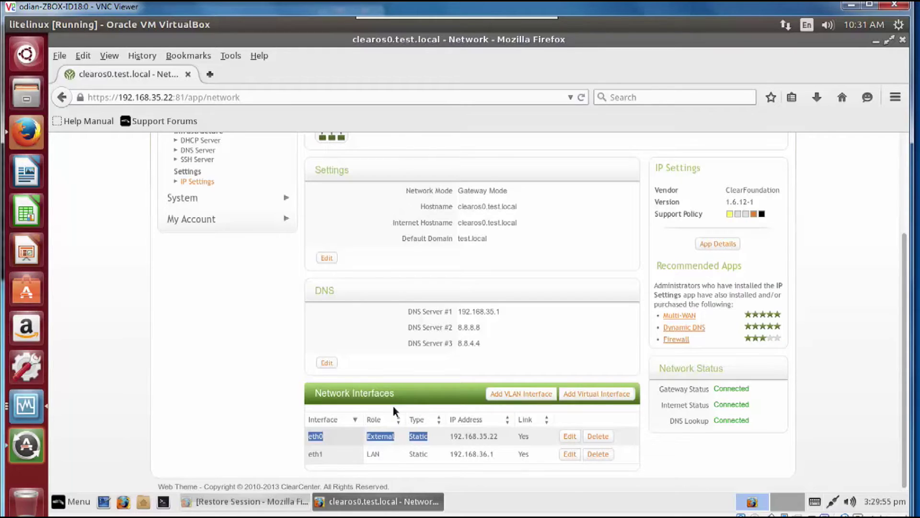
scroll(393, 406, "up", 5)
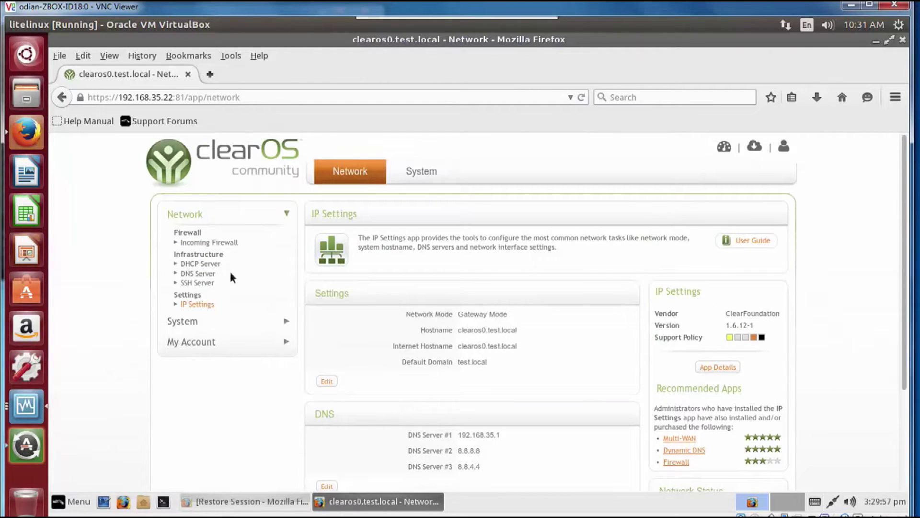
left_click(195, 266)
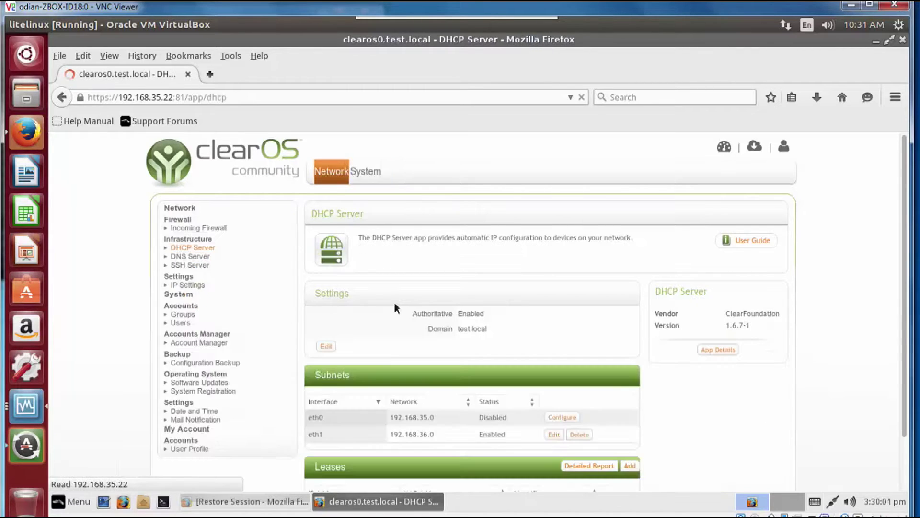
scroll(394, 307, "down", 2)
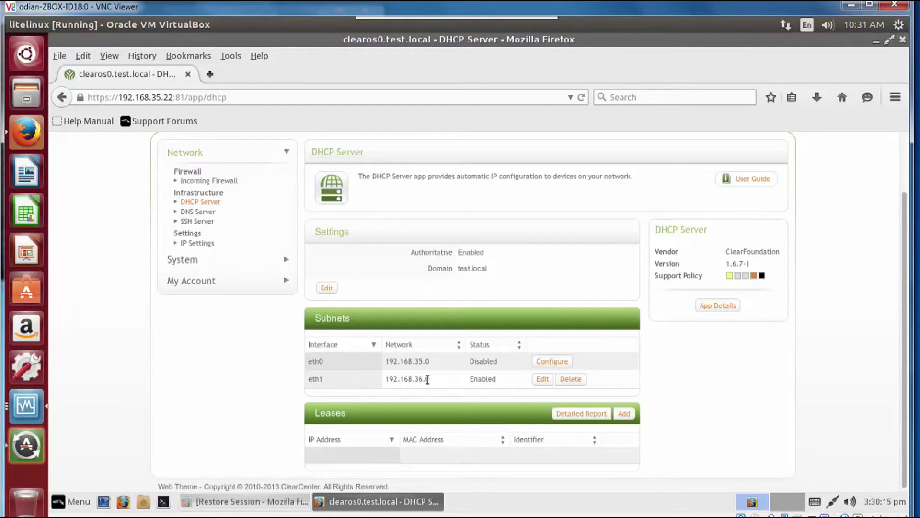
Examine the IP address and hostname mapping of the DNS Server, and view the SSH Server page
left_click(207, 213)
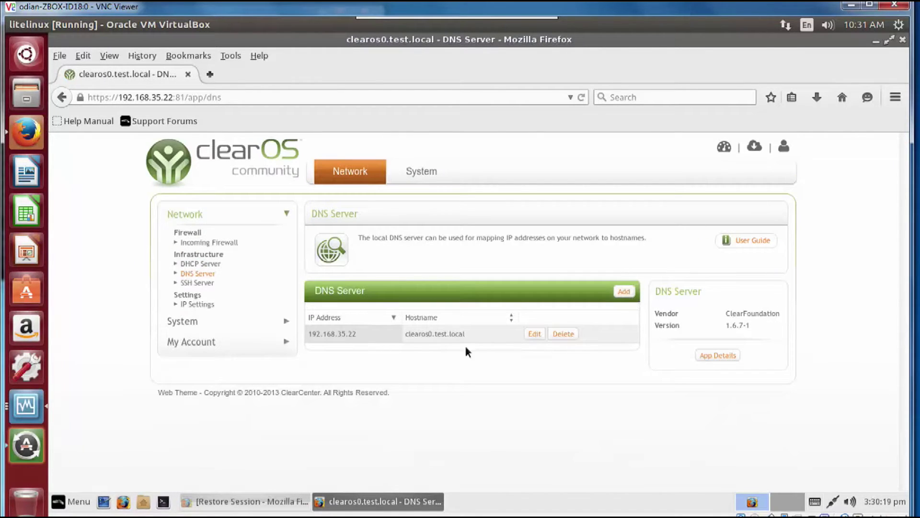
left_click_drag(311, 334, 399, 337)
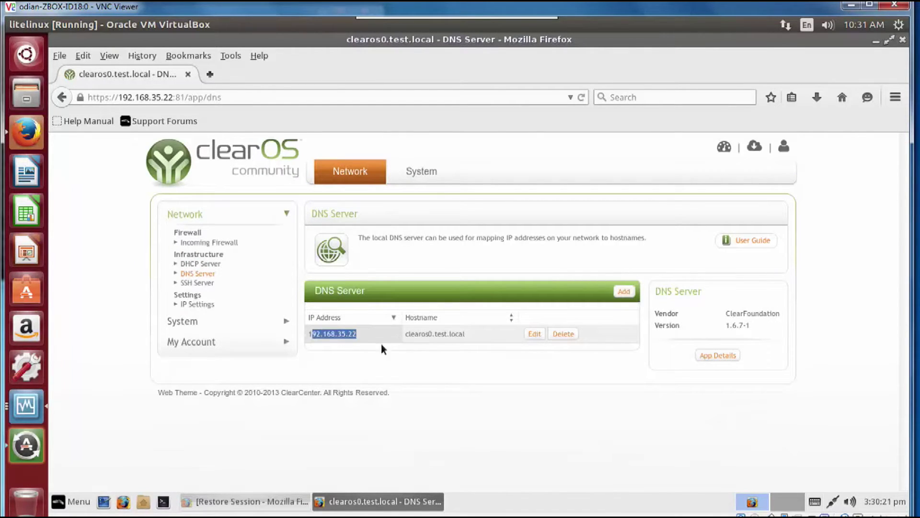
left_click(210, 283)
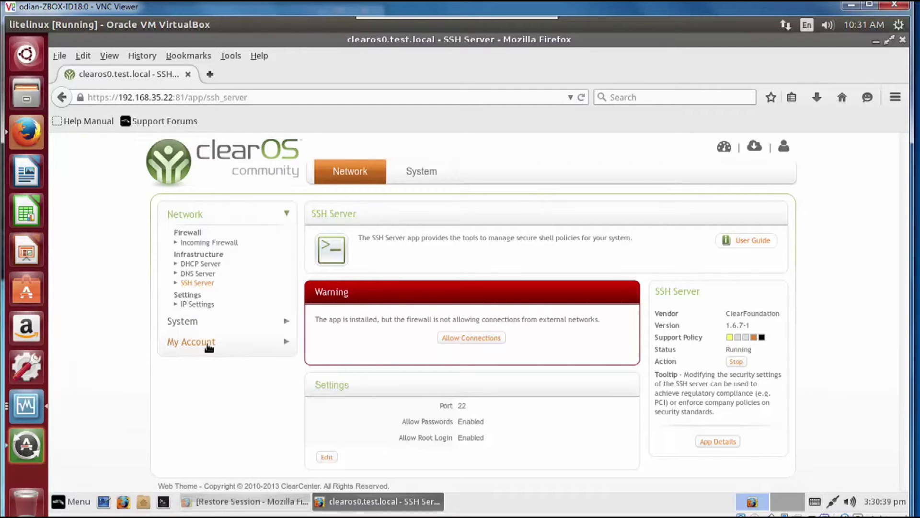
Check the automatic updates setting on the Software Updates page, and expand the My Account section
left_click(202, 322)
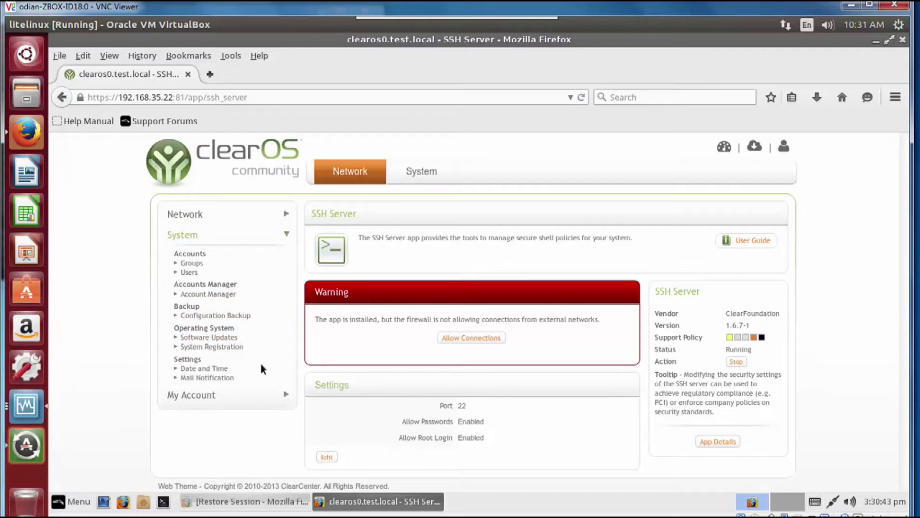
left_click(231, 339)
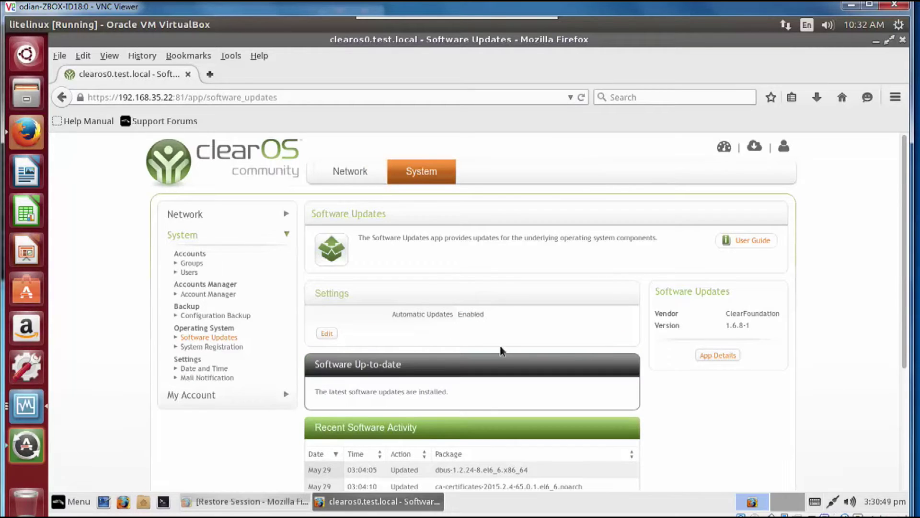
left_click_drag(388, 315, 498, 316)
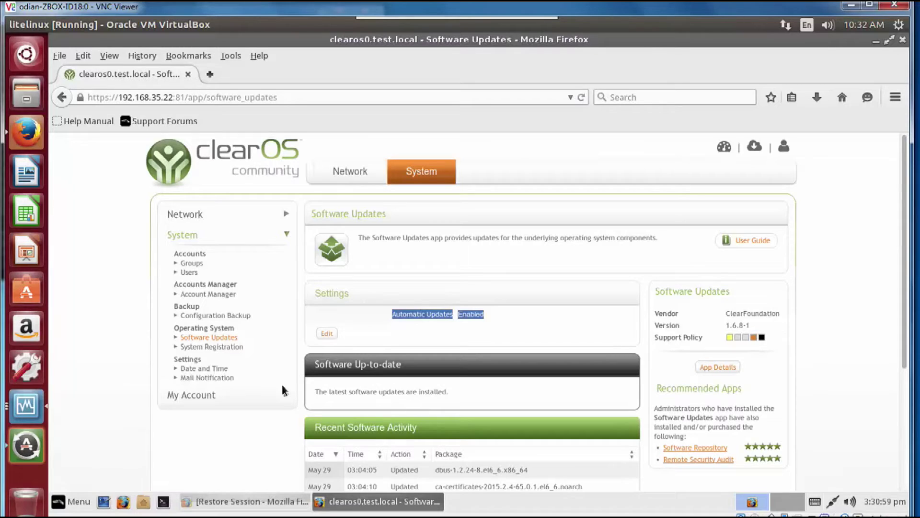
left_click(279, 397)
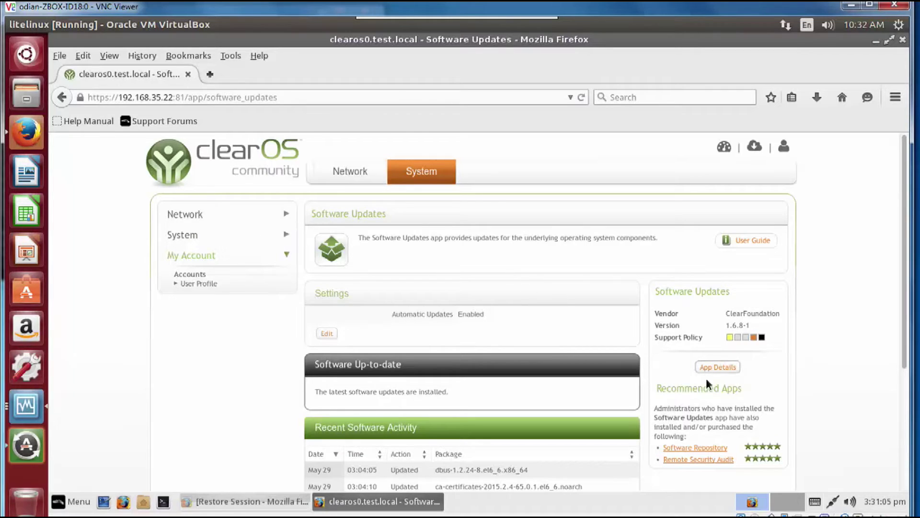
Open the Software Updates app details in the Marketplace and filter the apps by the Network category
left_click(716, 370)
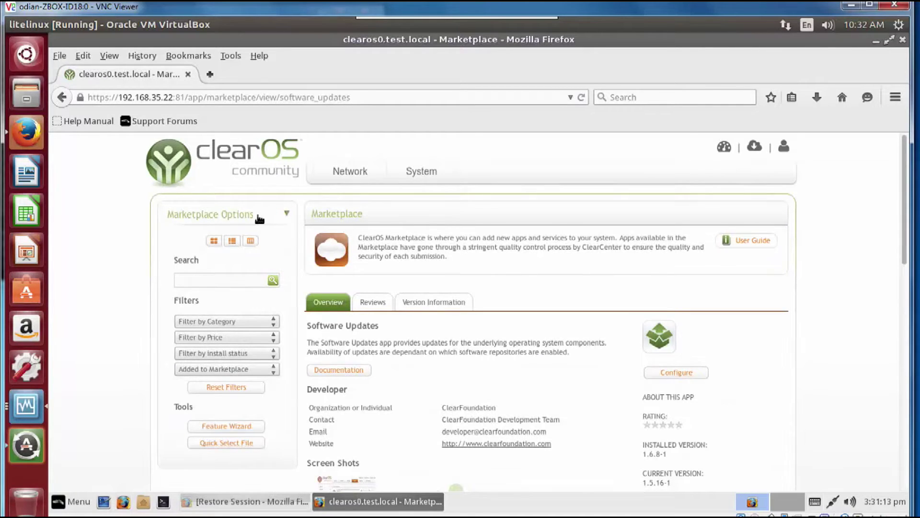
left_click(209, 320)
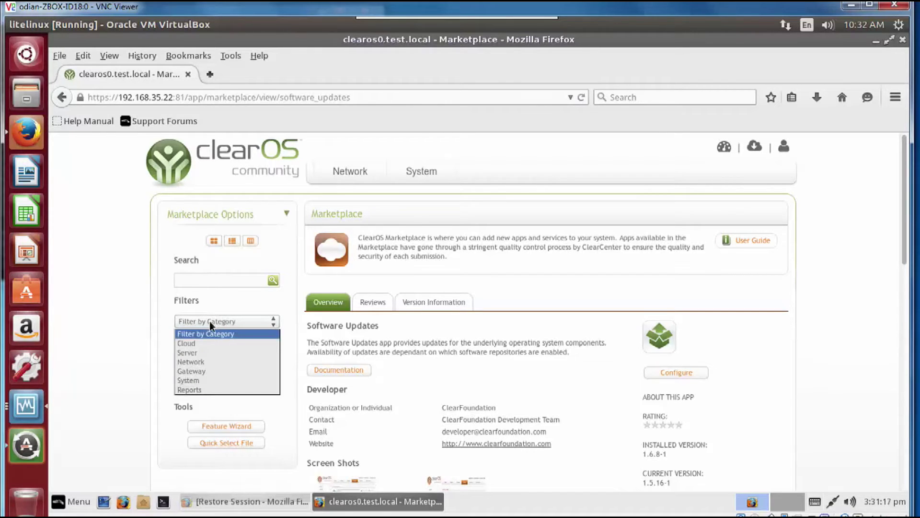
left_click(197, 362)
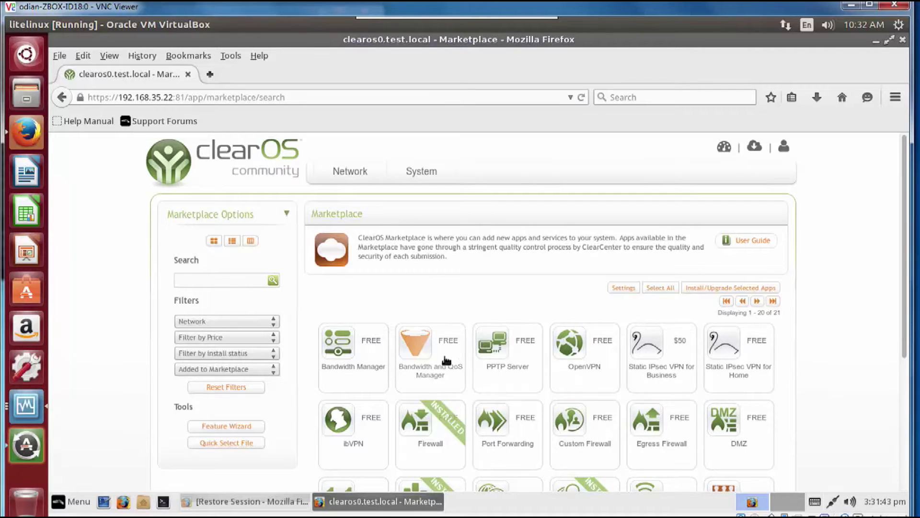
Browse the network apps in the Marketplace and select Bandwidth Manager
scroll(424, 427, "down", 1)
scroll(360, 440, "down", 1)
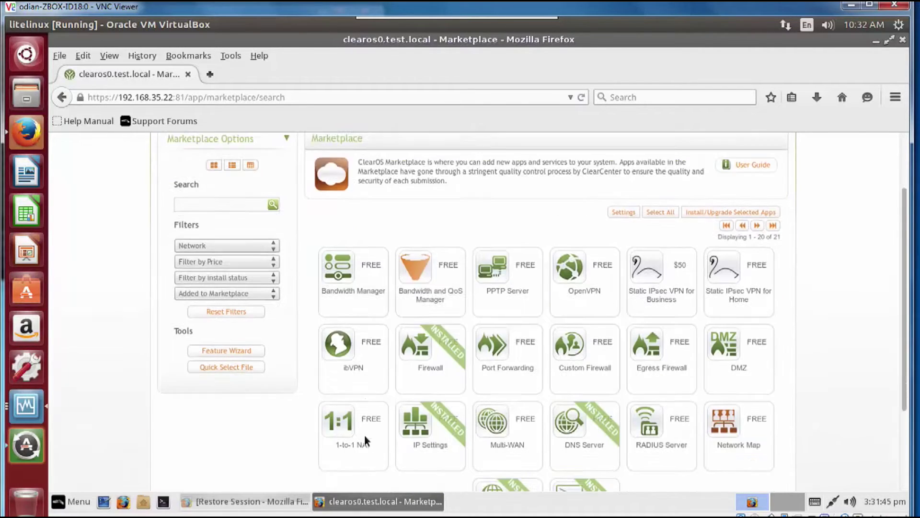
scroll(365, 440, "down", 1)
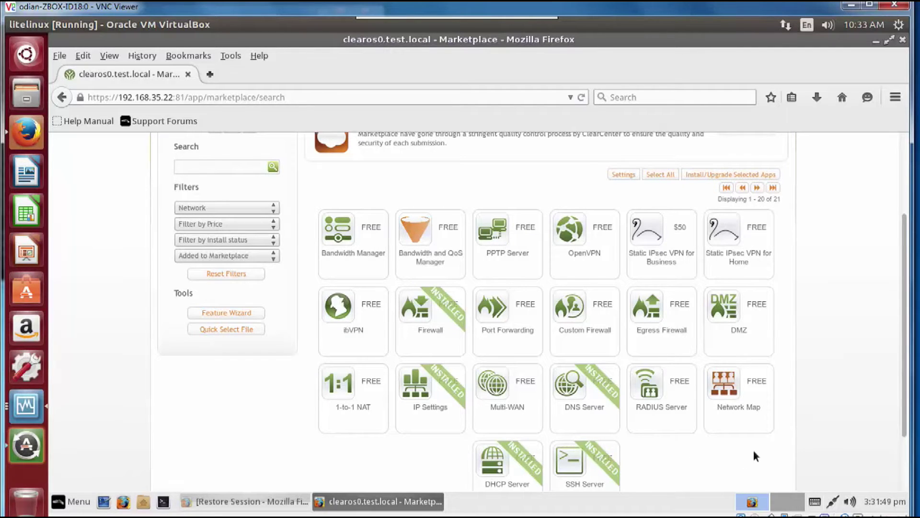
scroll(754, 451, "up", 1)
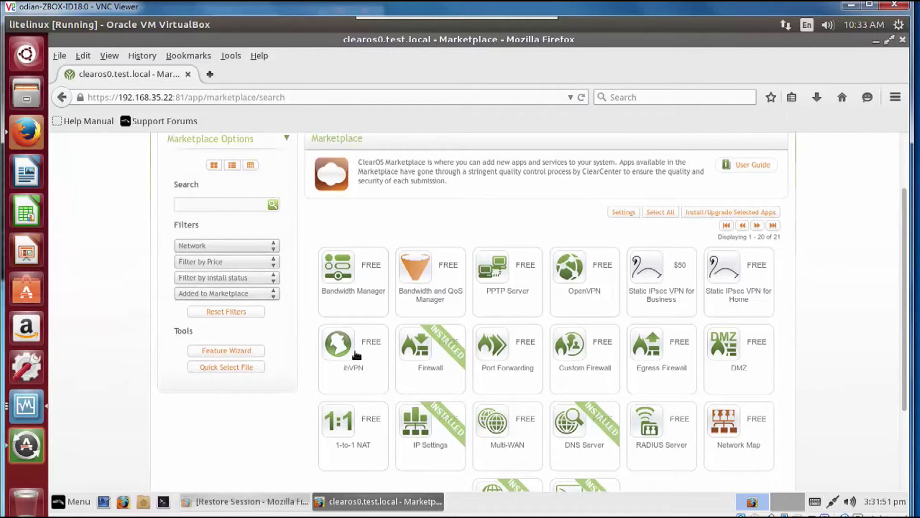
scroll(352, 348, "up", 1)
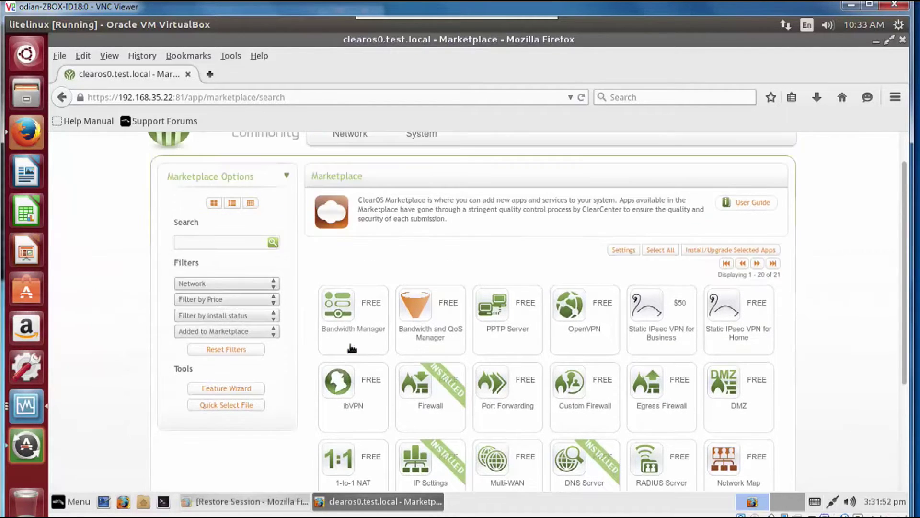
left_click(341, 308)
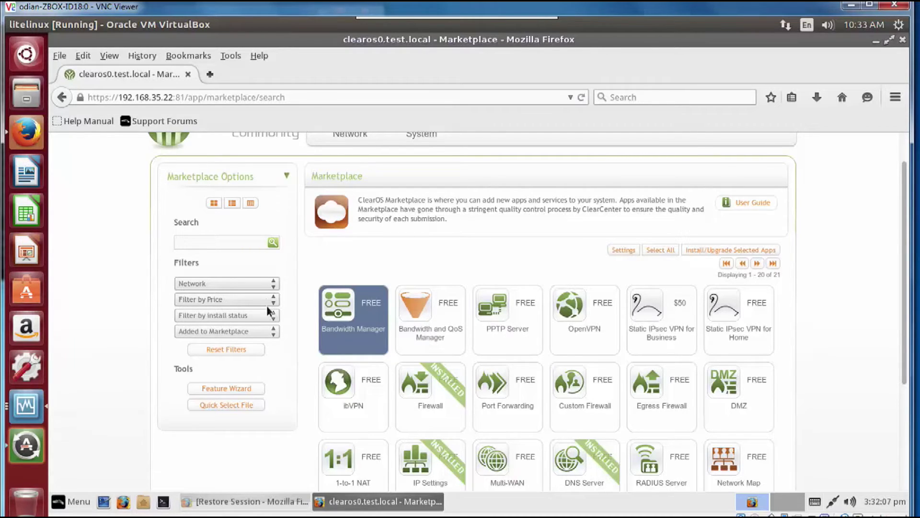
Filter the Marketplace apps by the Cloud category
left_click(264, 282)
left_click(263, 283)
left_click(263, 283)
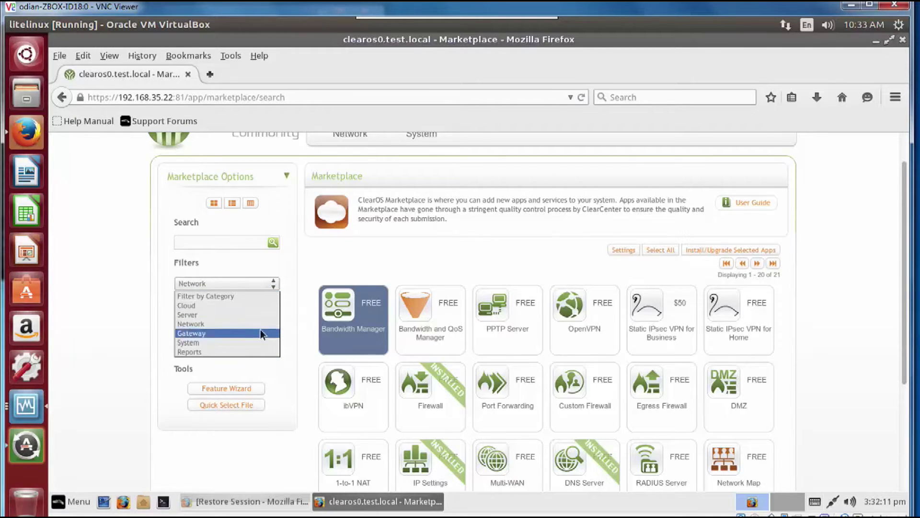
left_click(242, 306)
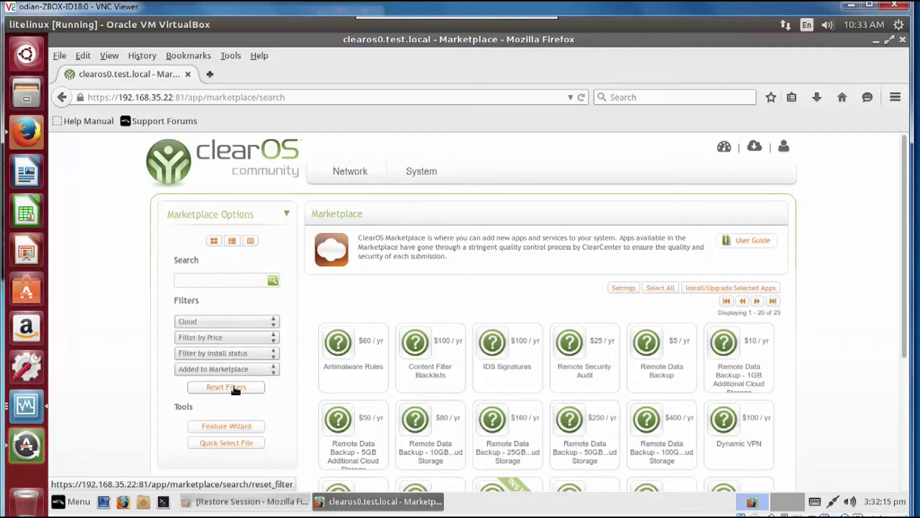
In the Marketplace Feature Wizard, select the Directory Server app and look through the Firewall and Networking apps
left_click(222, 428)
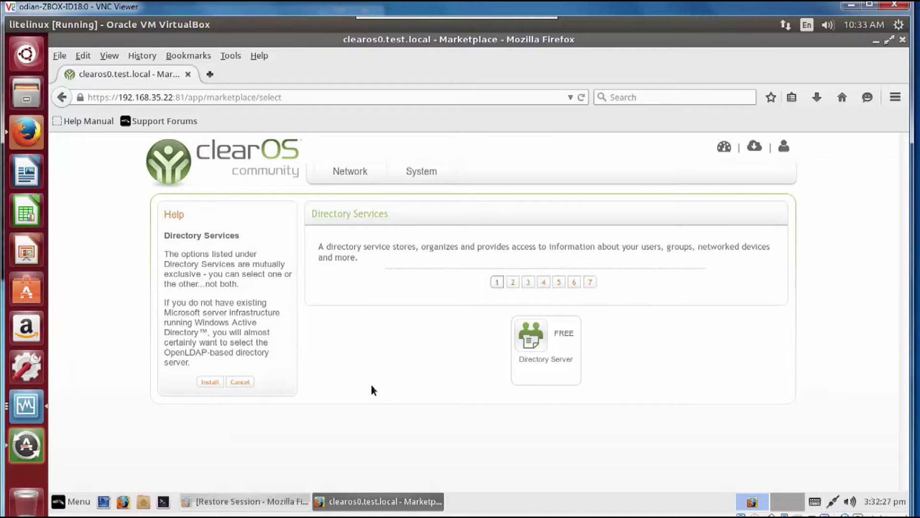
left_click(545, 359)
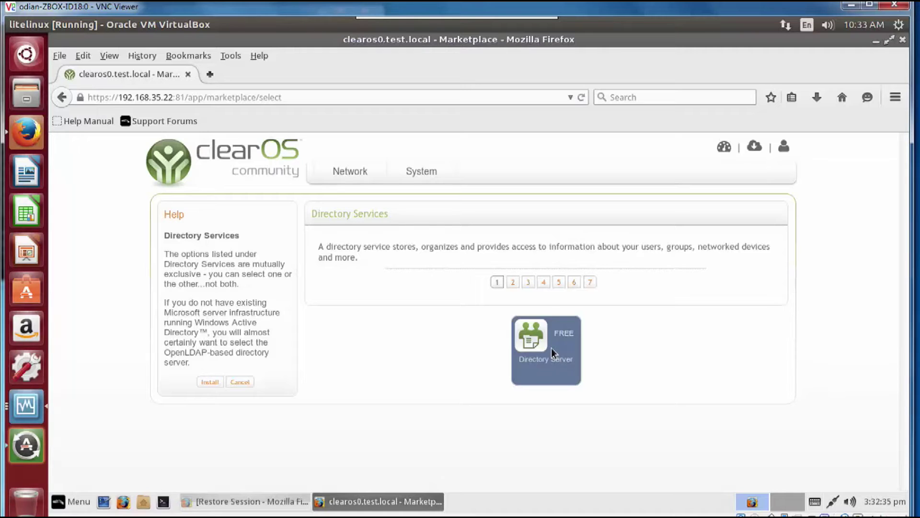
left_click(513, 283)
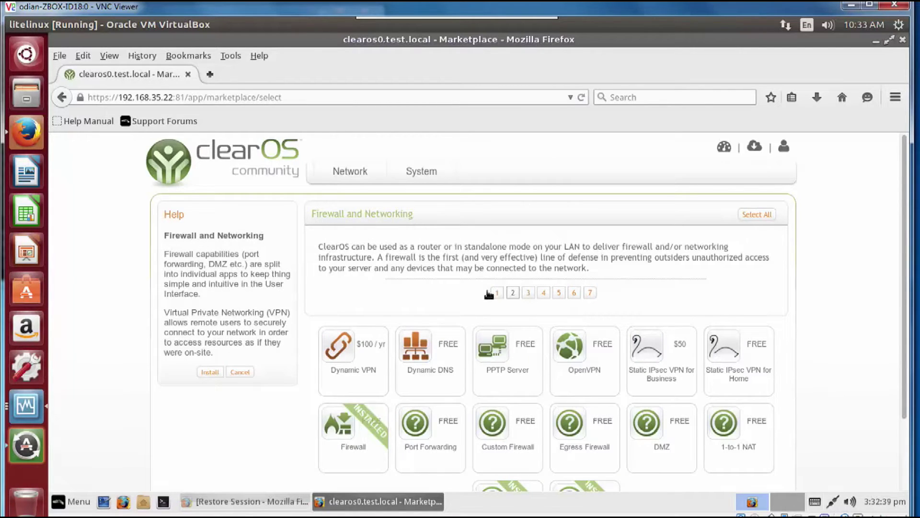
scroll(397, 289, "down", 1)
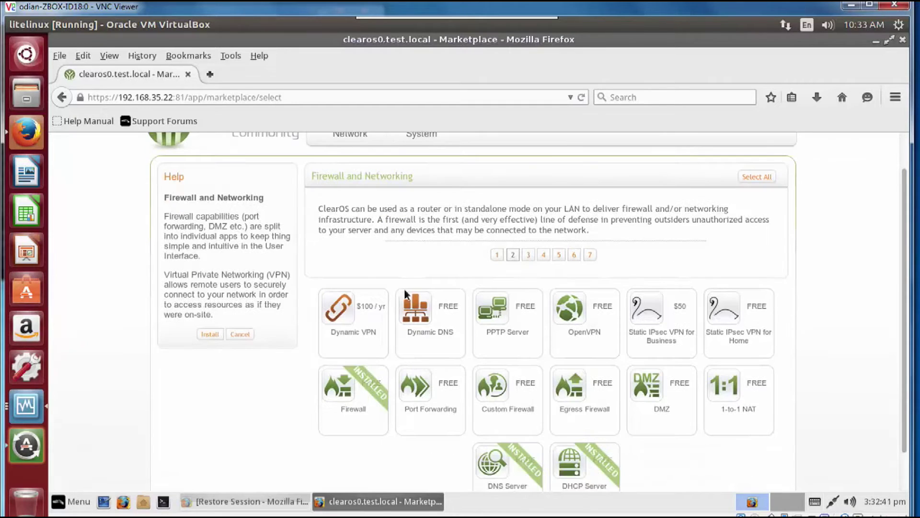
scroll(469, 417, "down", 1)
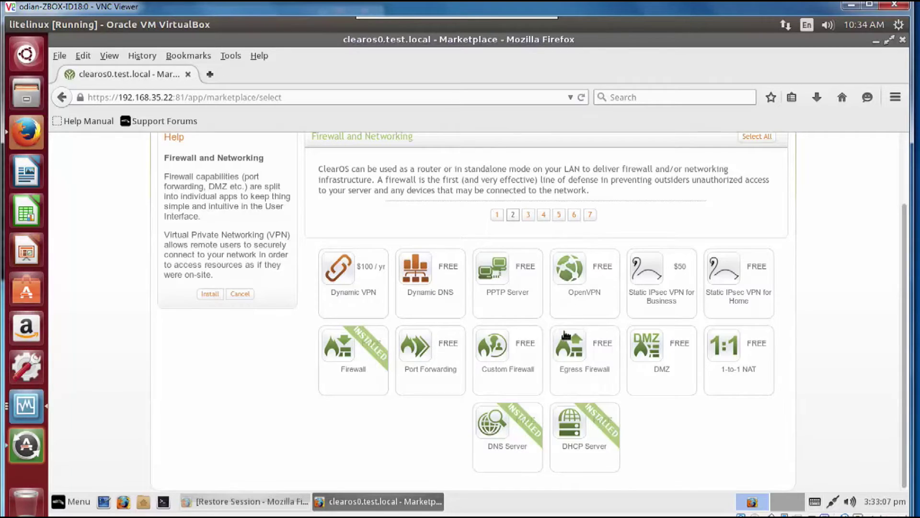
scroll(564, 338, "up", 1)
For perimeter security, select Gateway Antiphishing, Gateway Antivirus, Intrusion Detection System and Intrusion Prevention System
left_click(528, 253)
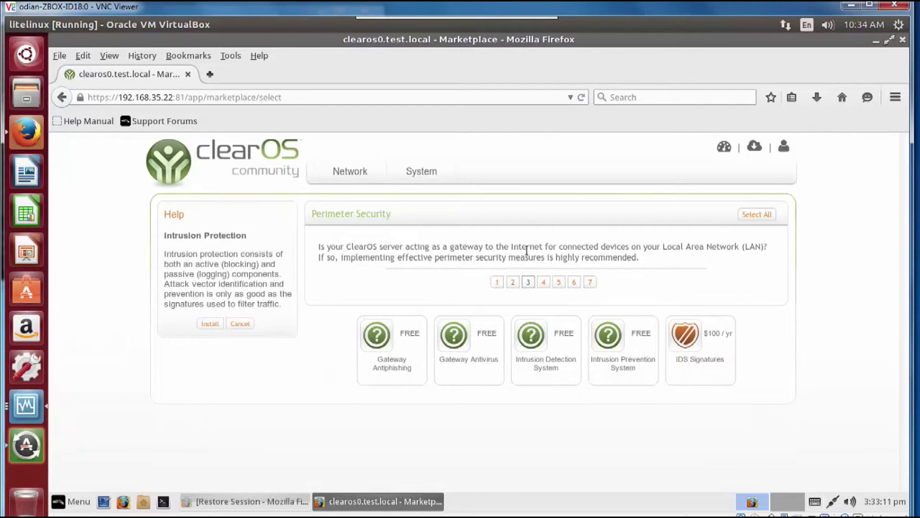
left_click(419, 353)
left_click(465, 367)
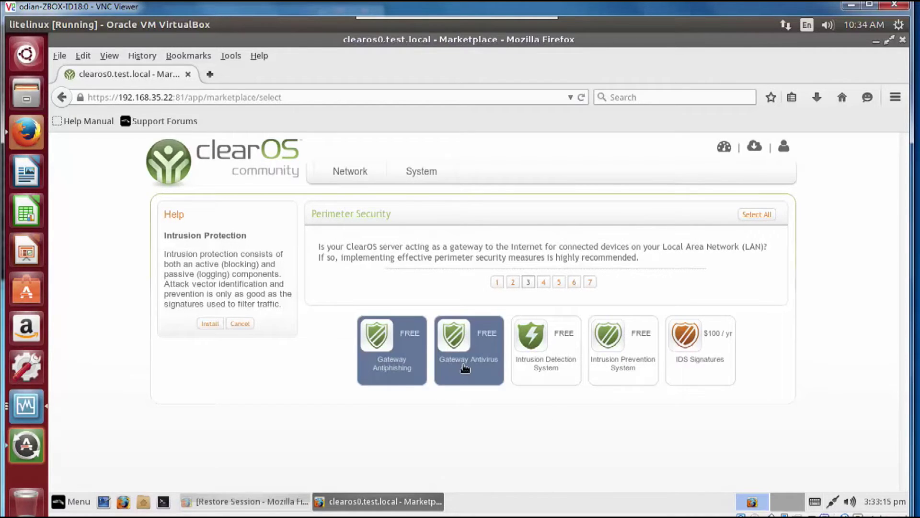
left_click(527, 374)
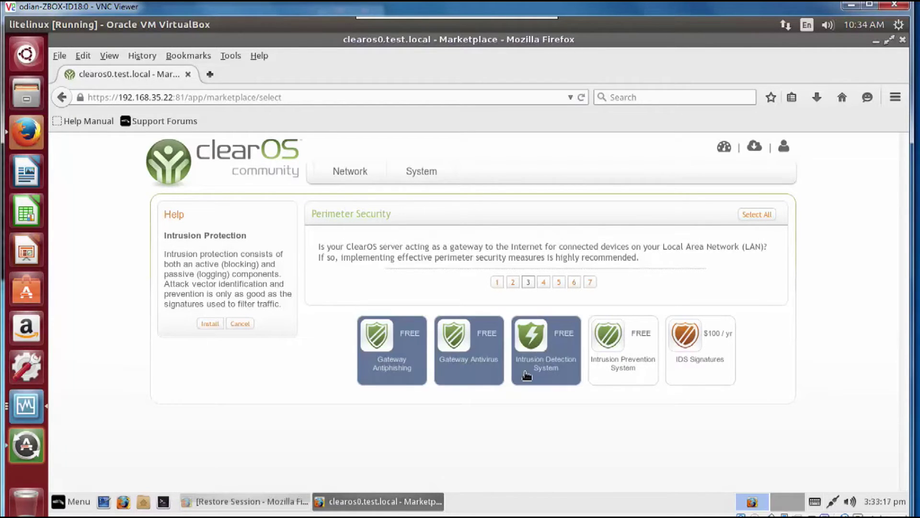
left_click(608, 372)
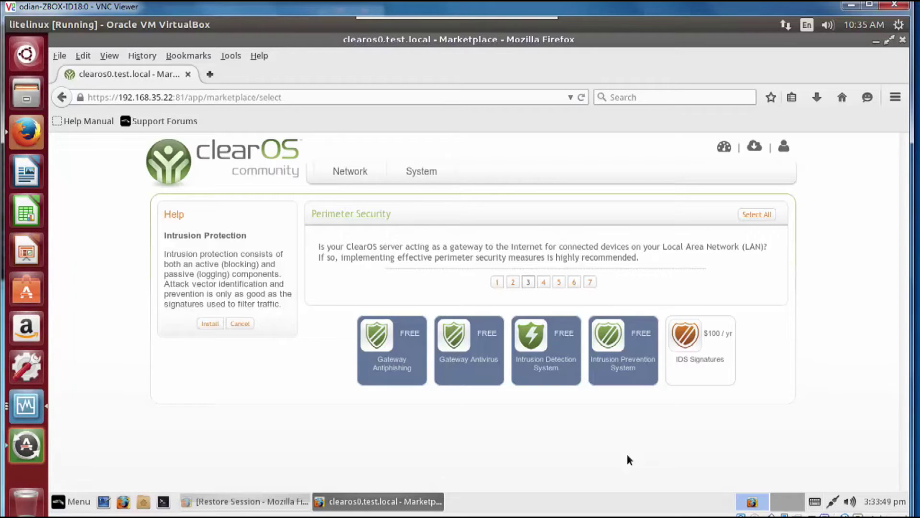
For web content filtering, select the Content Filter Engine, Filter and Proxy Report and Web Access Control apps
left_click(542, 286)
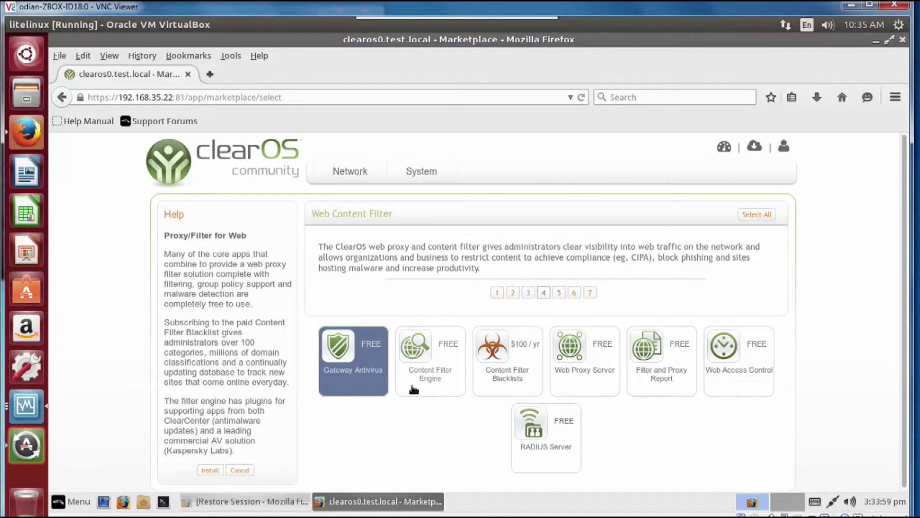
left_click(435, 383)
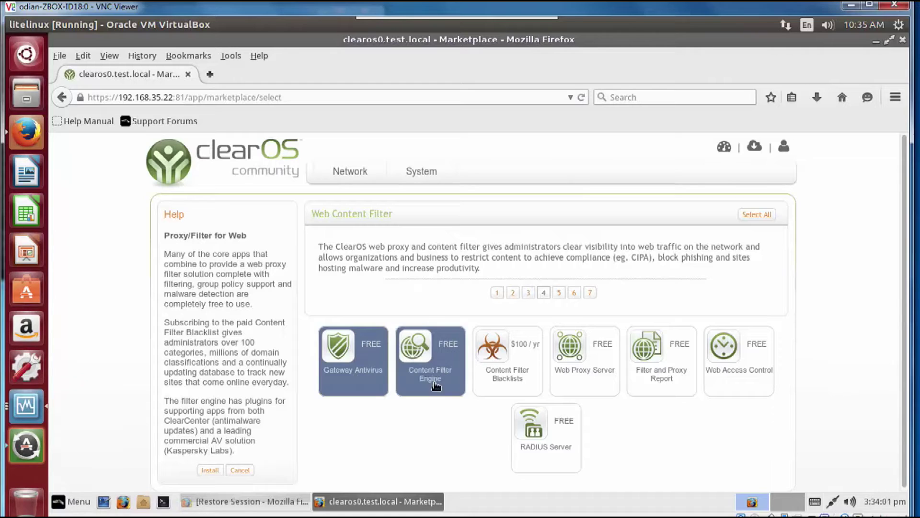
left_click(663, 393)
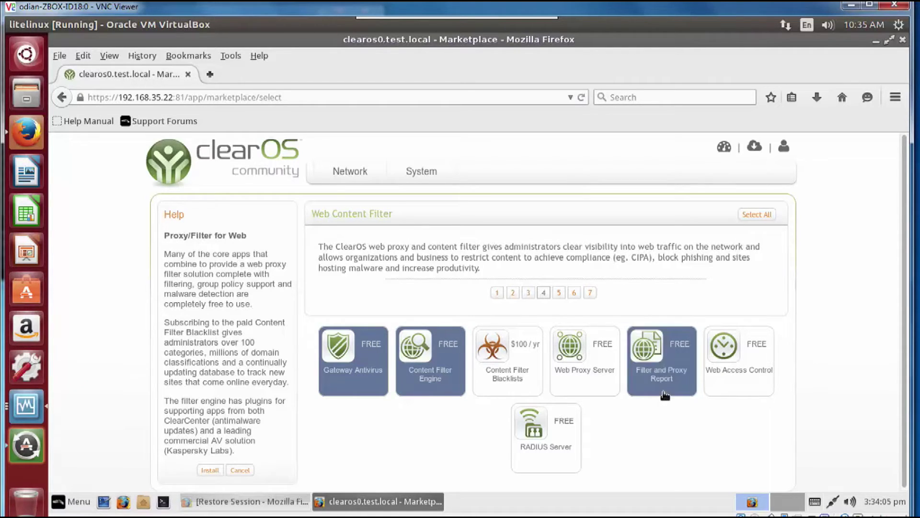
left_click(727, 387)
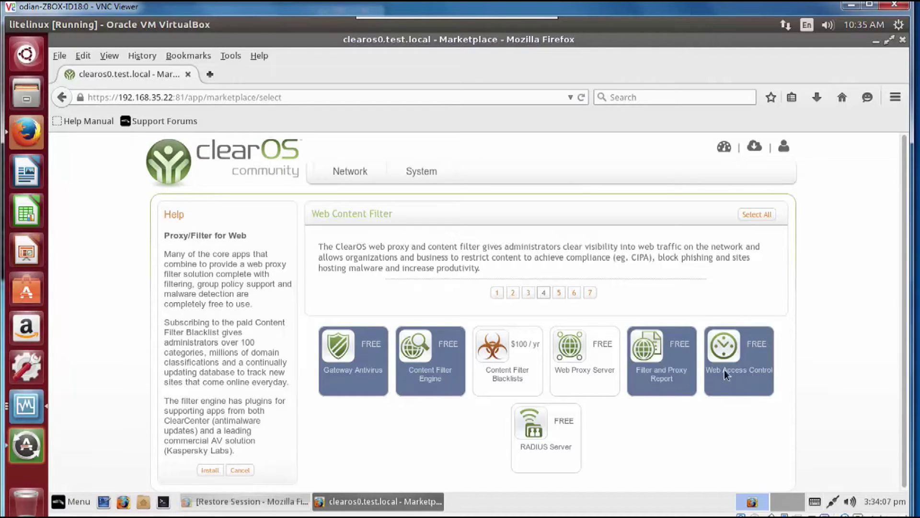
Look over the Groupware / E-Mail apps and select Disk Usage Report under Disaster Prevention and Recovery
left_click(560, 293)
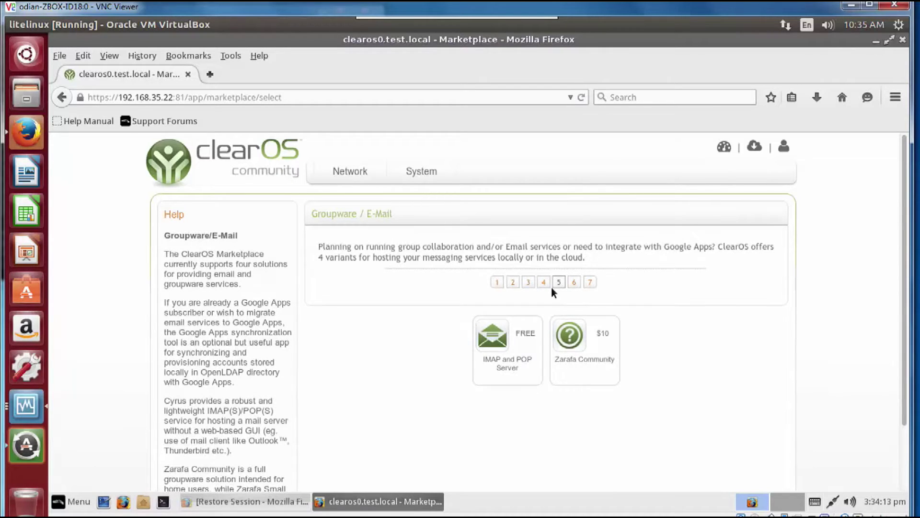
left_click(562, 285)
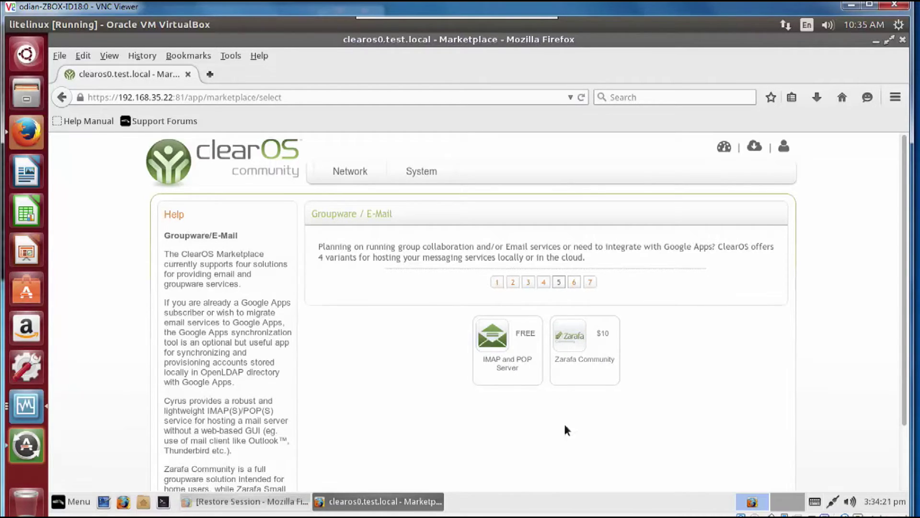
left_click(575, 284)
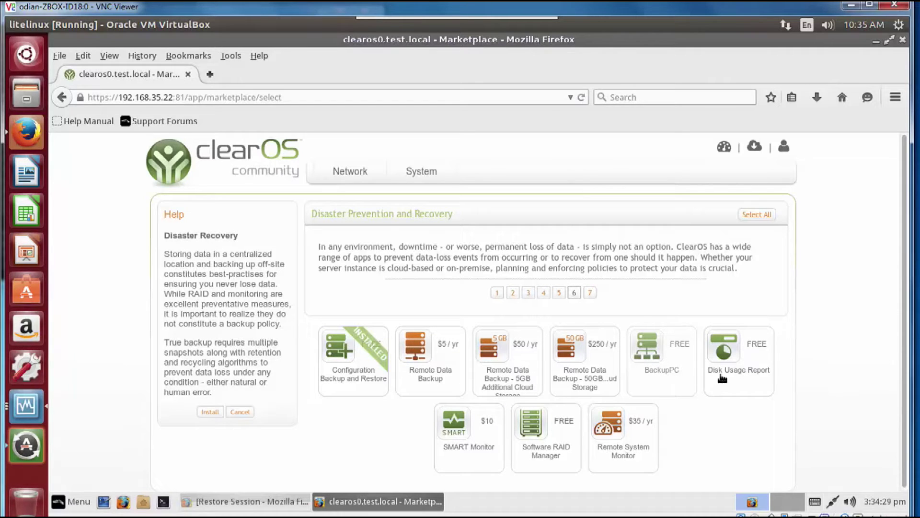
left_click(749, 378)
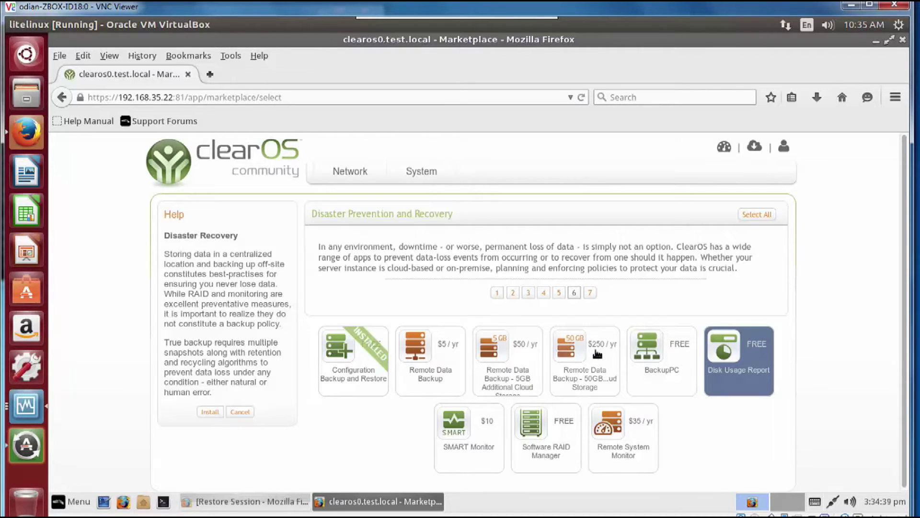
View the Home Networking apps in the wizard, and download and install all the apps in the App Install List
left_click(590, 294)
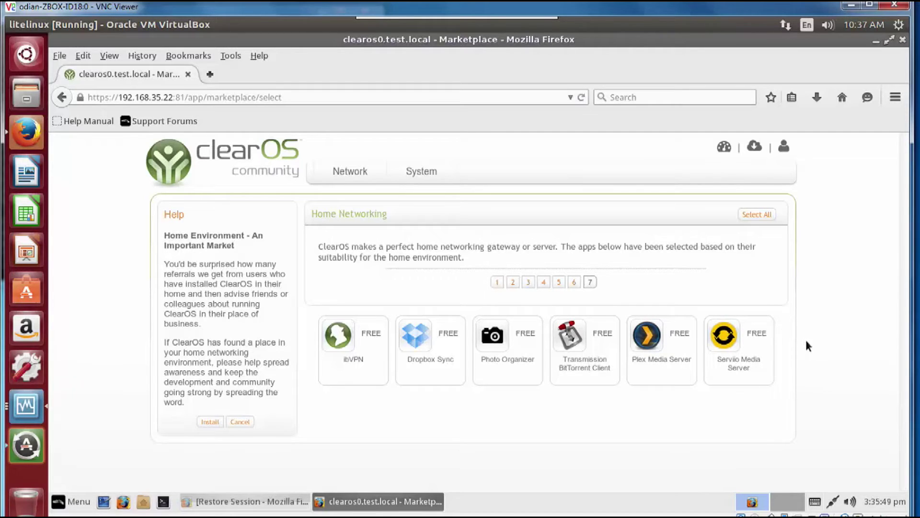
left_click(205, 425)
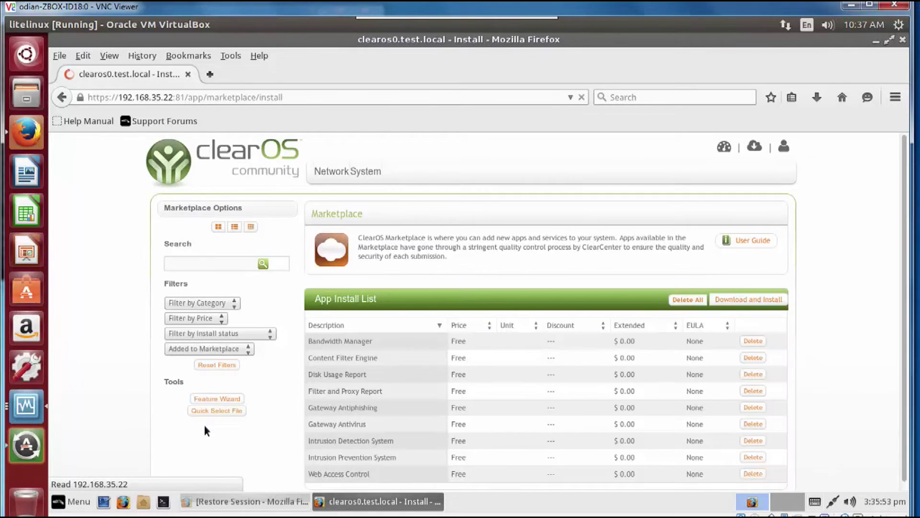
scroll(488, 398, "down", 1)
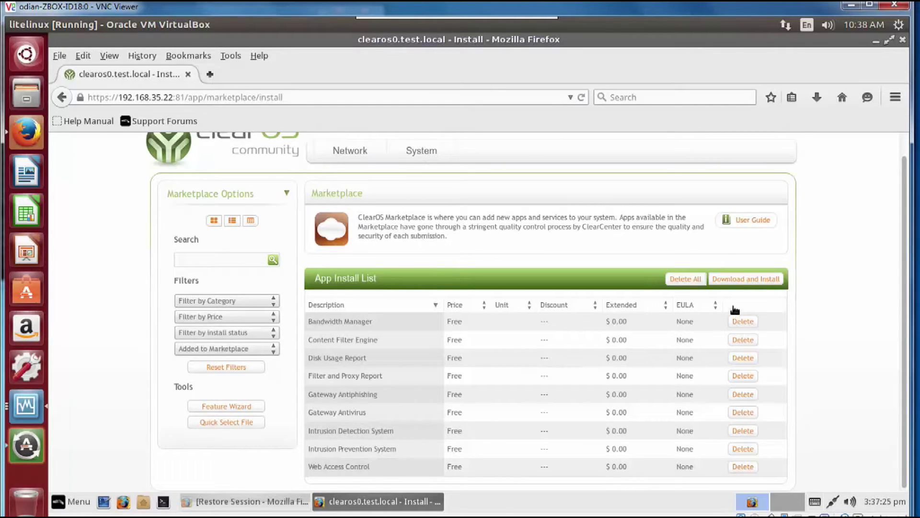
left_click(744, 280)
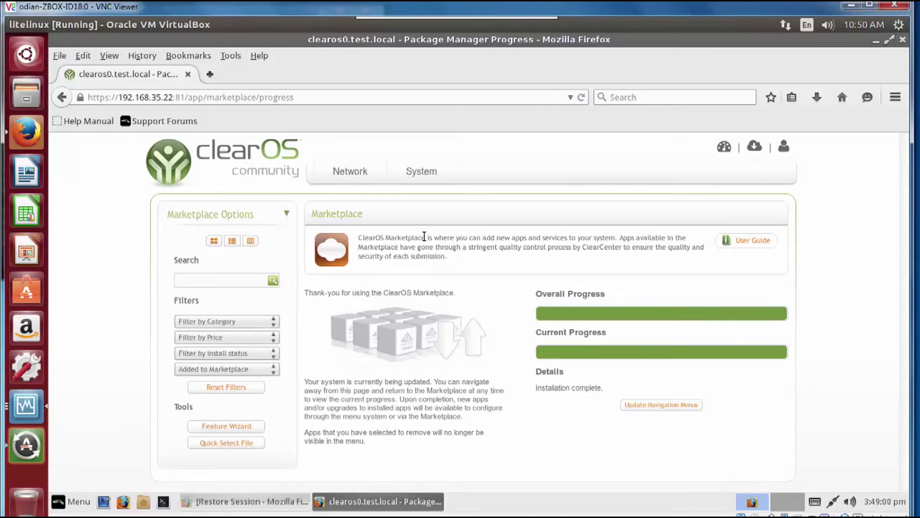
Reload the installation progress page to refresh the navigation with the installed apps
left_click(422, 173)
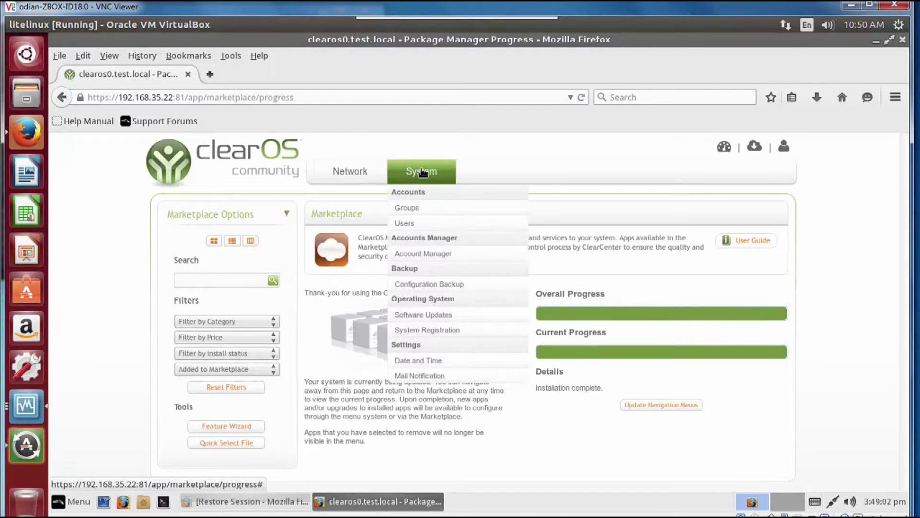
right_click(116, 202)
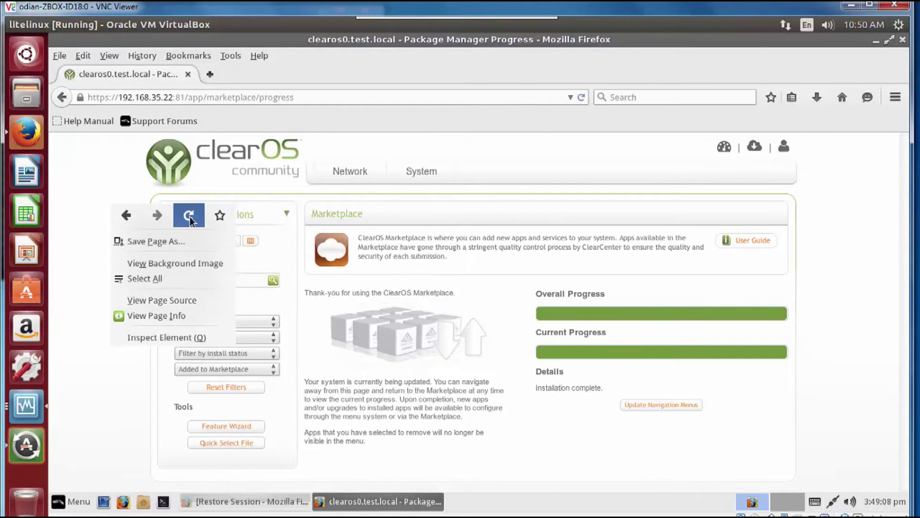
left_click(190, 217)
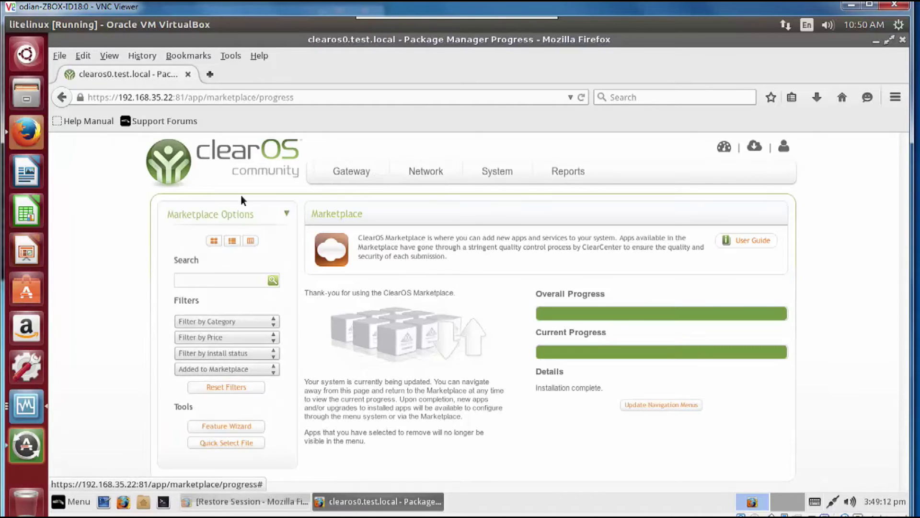
Check the available Reports, System, Network and Gateway entries and open the Gateway Antiphishing page
mouse_move(546, 174)
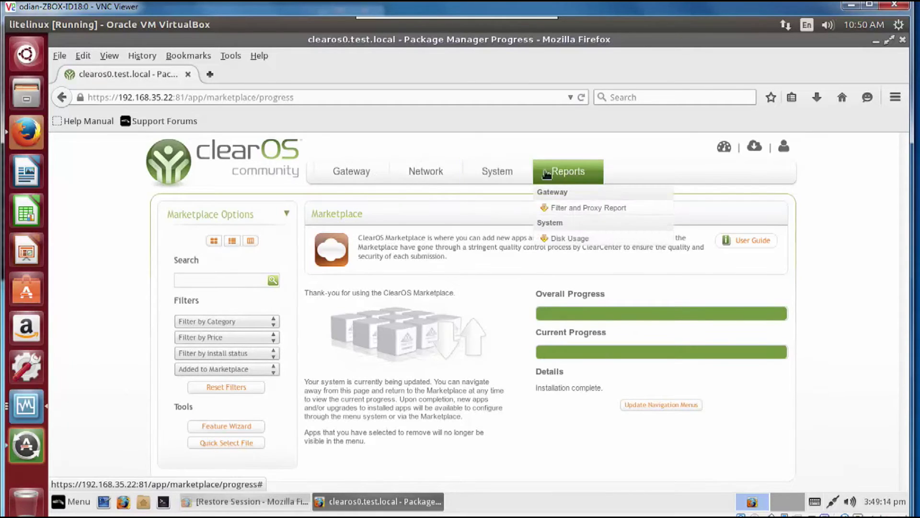
mouse_move(517, 176)
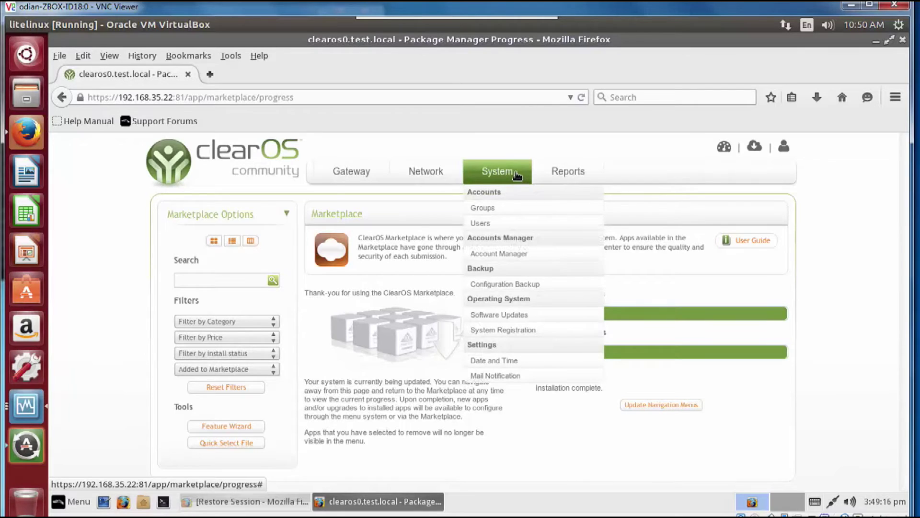
mouse_move(433, 181)
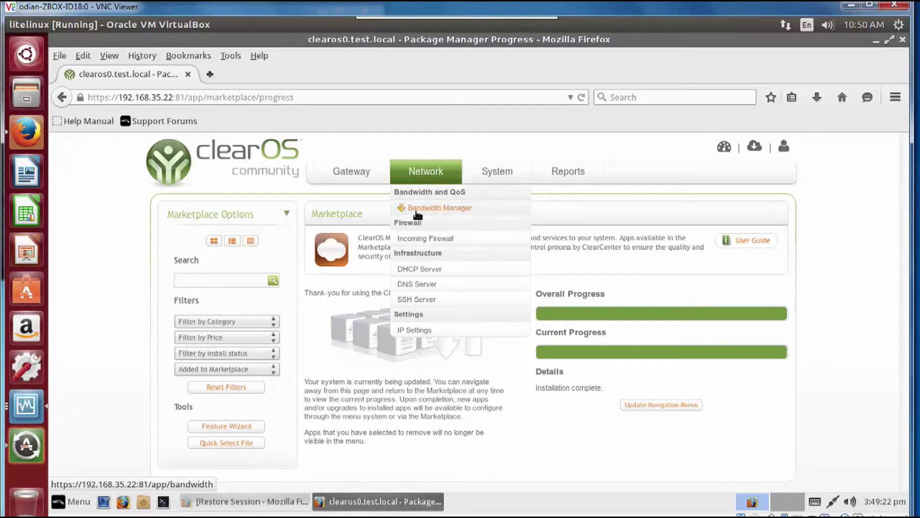
mouse_move(355, 183)
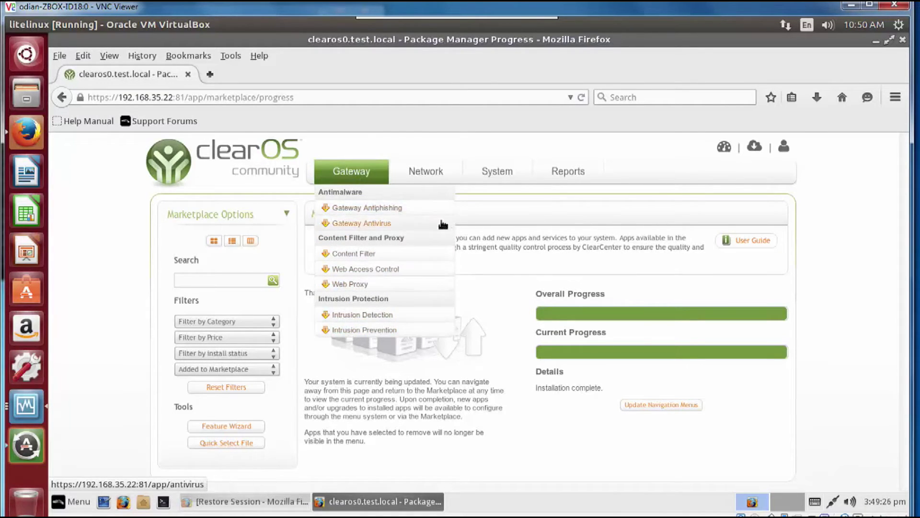
left_click(392, 214)
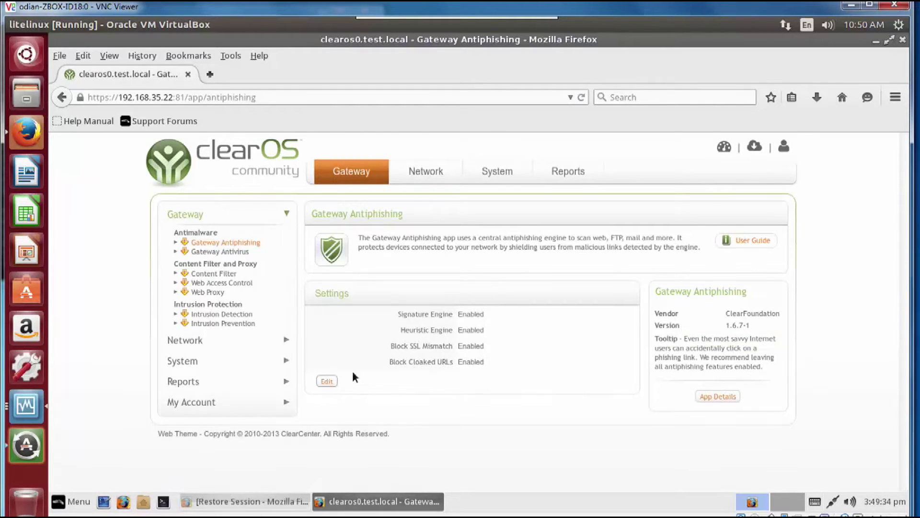
Examine the Gateway Antiphishing engine and blocking options in edit mode, and cancel the edit
left_click(330, 381)
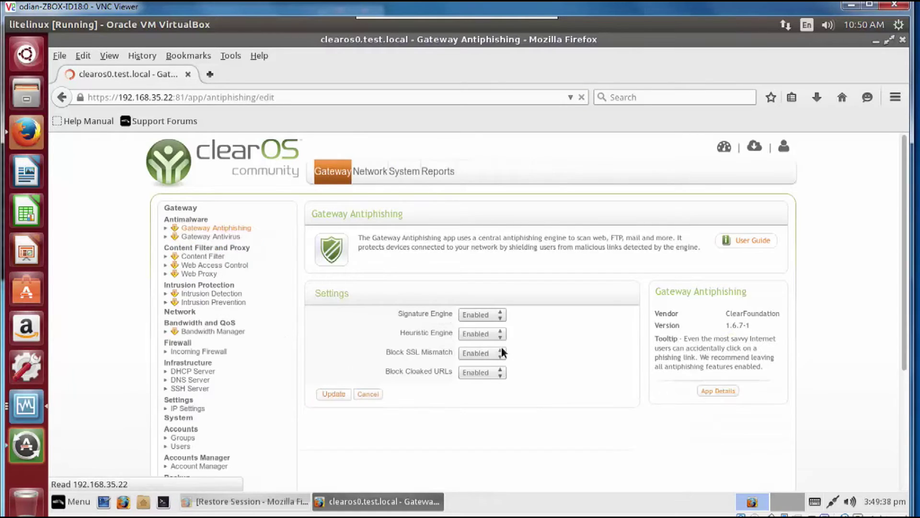
left_click(500, 317)
left_click(497, 334)
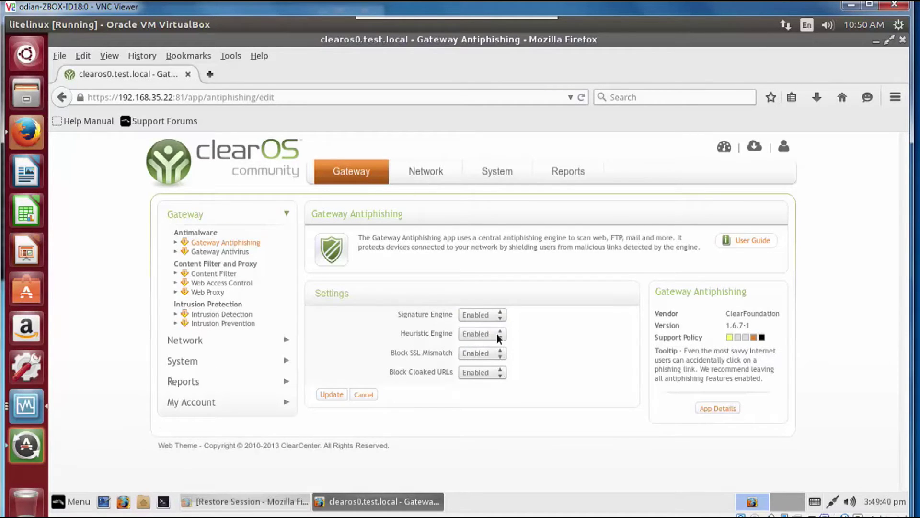
left_click(497, 335)
left_click(498, 337)
left_click(492, 351)
left_click(491, 352)
left_click_drag(445, 373, 453, 372)
left_click(367, 393)
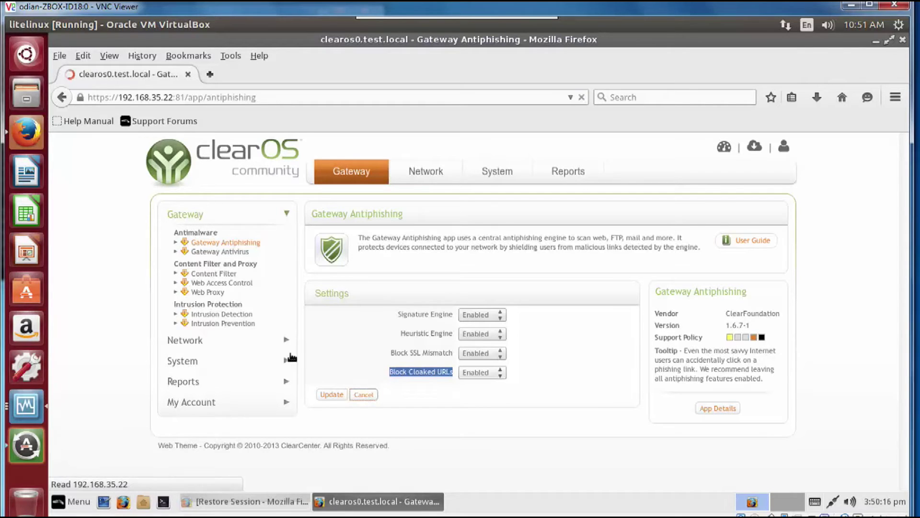
Open the Gateway Antivirus page and review its zip file limits and update interval
left_click(241, 253)
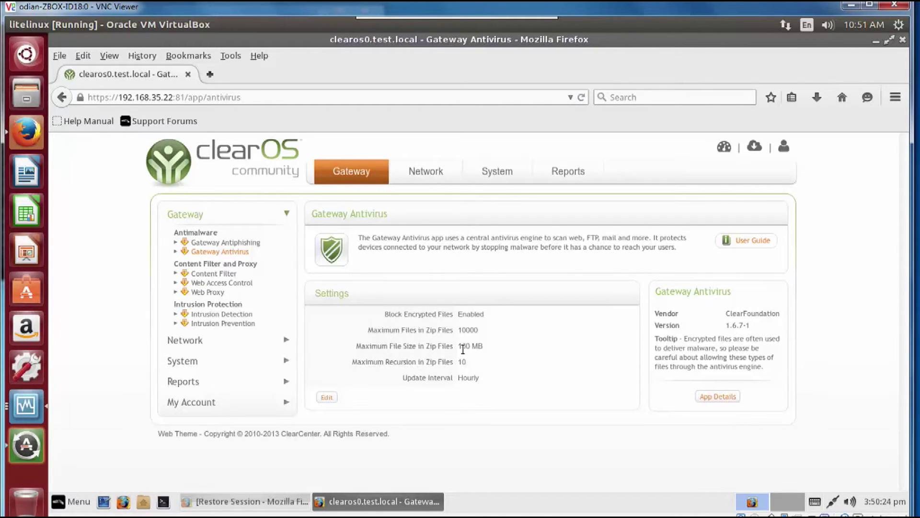
left_click_drag(462, 347, 483, 346)
left_click_drag(456, 378, 478, 376)
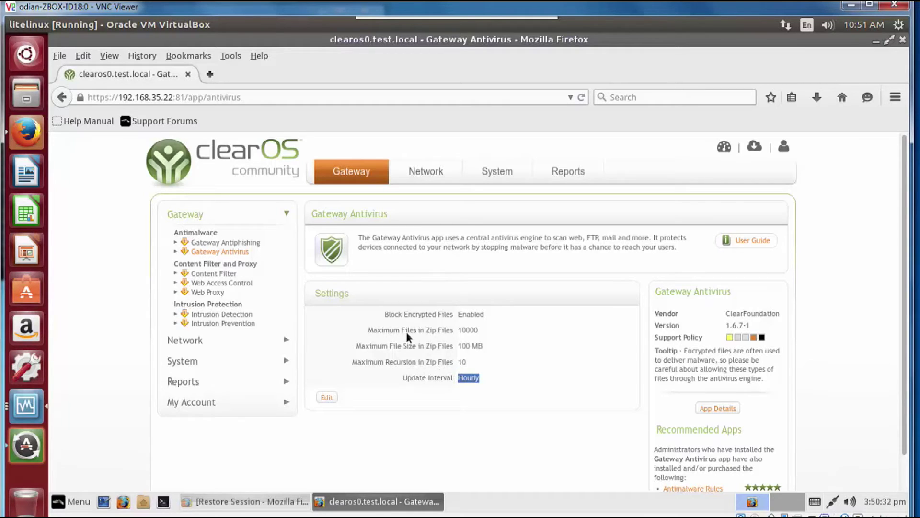
left_click_drag(453, 331, 485, 329)
Examine the Gateway Antivirus encrypted file, zip limit and update interval options in edit mode, and cancel the edit
left_click(336, 399)
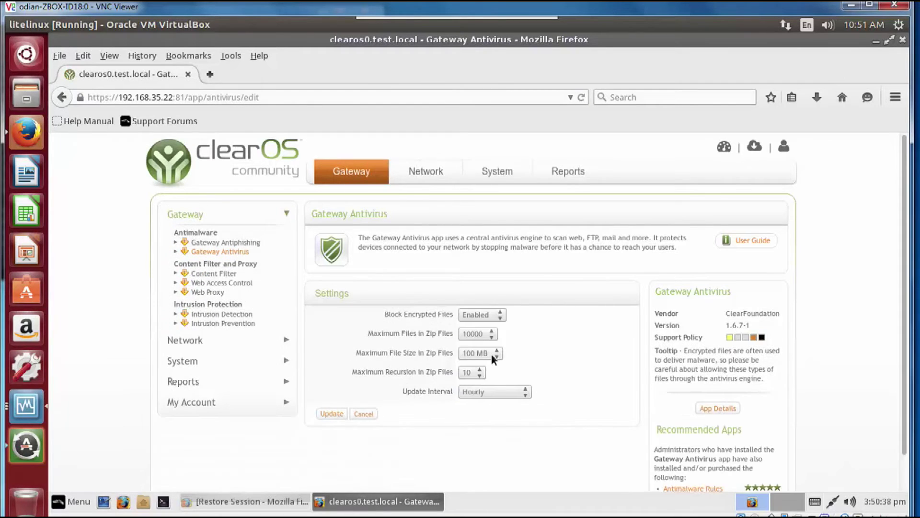
left_click(491, 354)
left_click(491, 353)
left_click(492, 353)
left_click(493, 336)
left_click(498, 314)
left_click(497, 312)
left_click(494, 391)
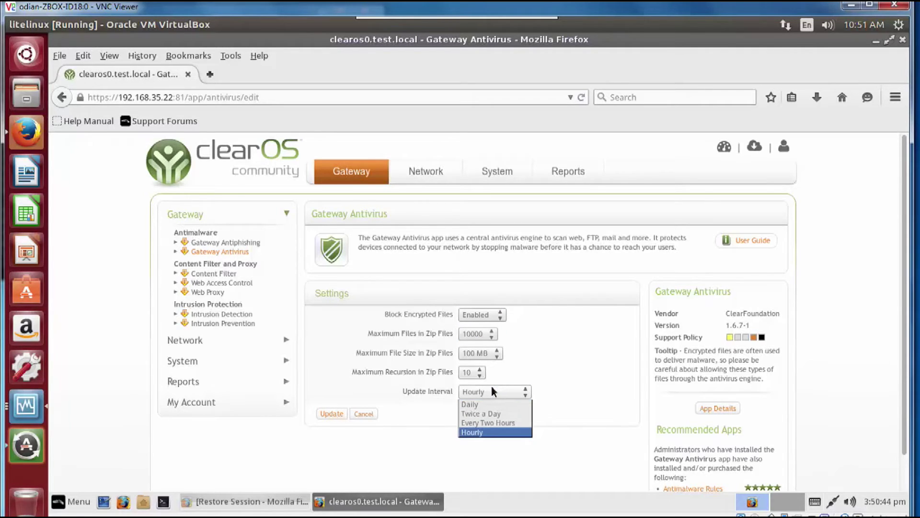
left_click(481, 434)
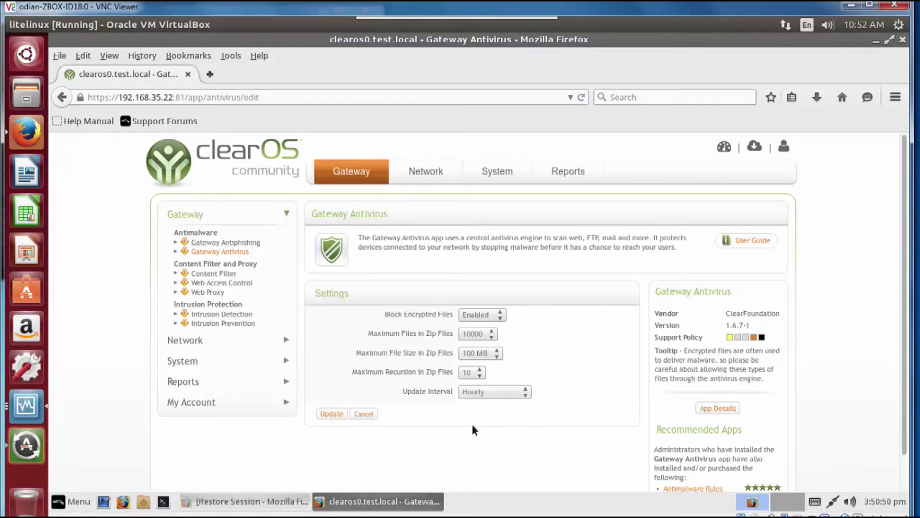
left_click(477, 391)
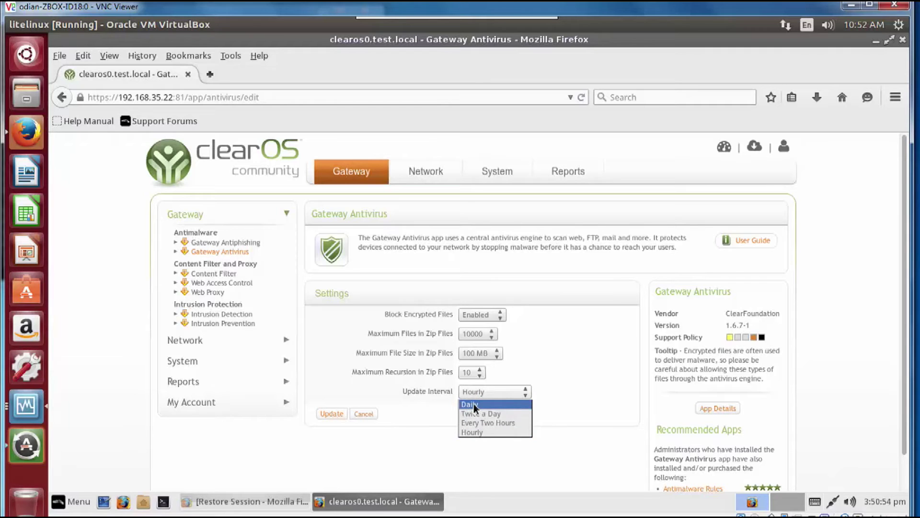
left_click(471, 437)
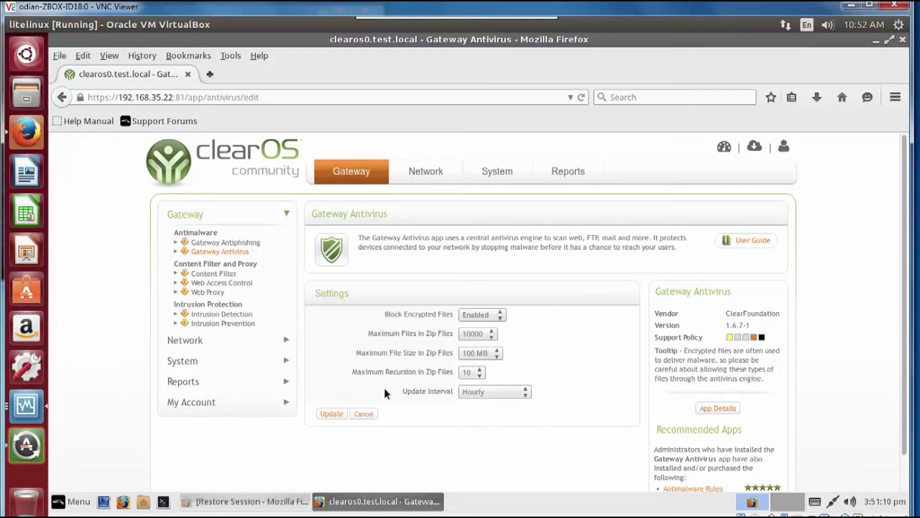
left_click(355, 415)
Open the Content Filter page and check its settings, app policies and service status
left_click(215, 276)
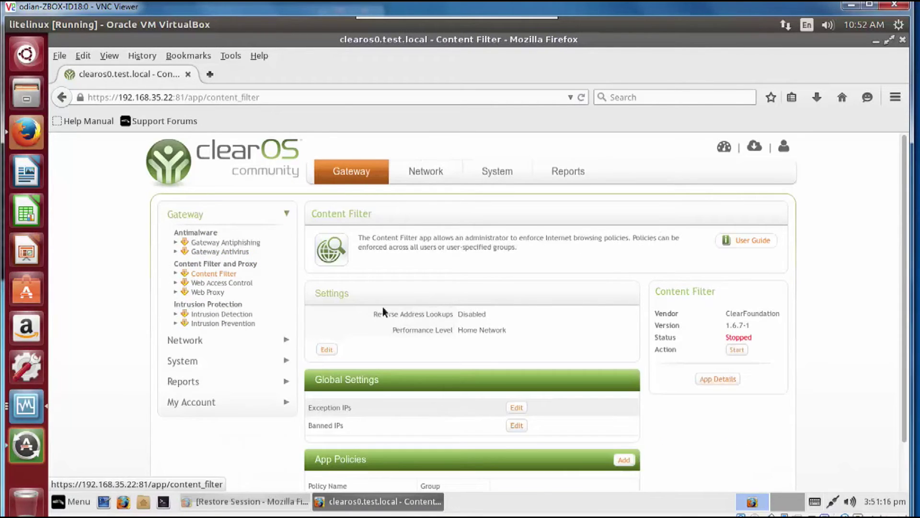
scroll(521, 316, "down", 2)
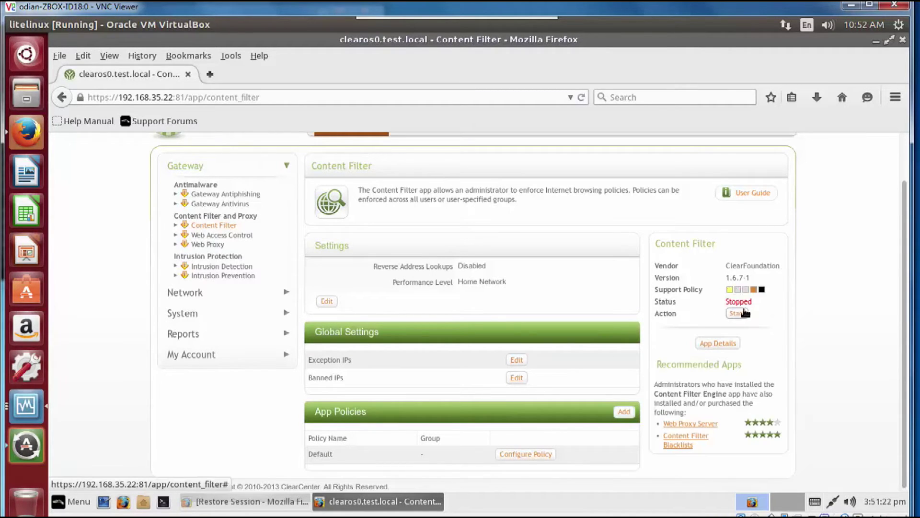
double_click(739, 301)
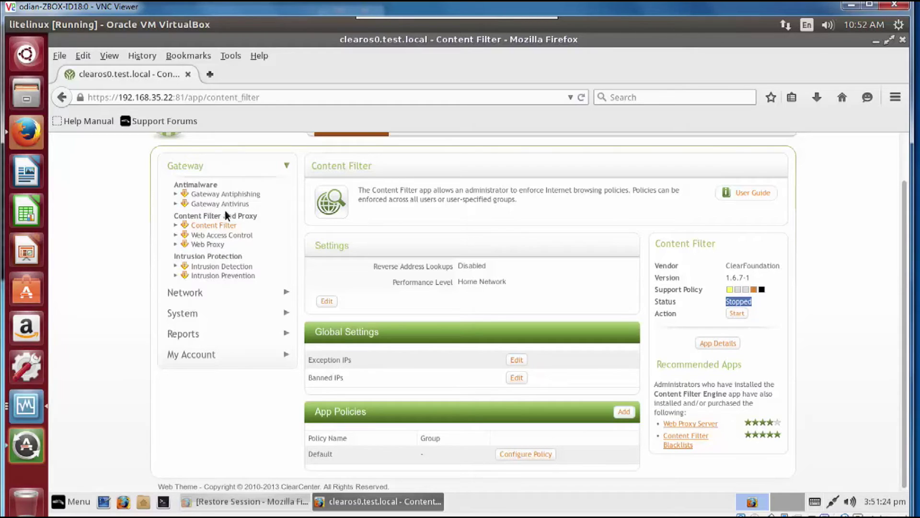
Check the Gateway Antiphishing and Gateway Antivirus pages for a service status, and return to the Content Filter page
left_click(223, 194)
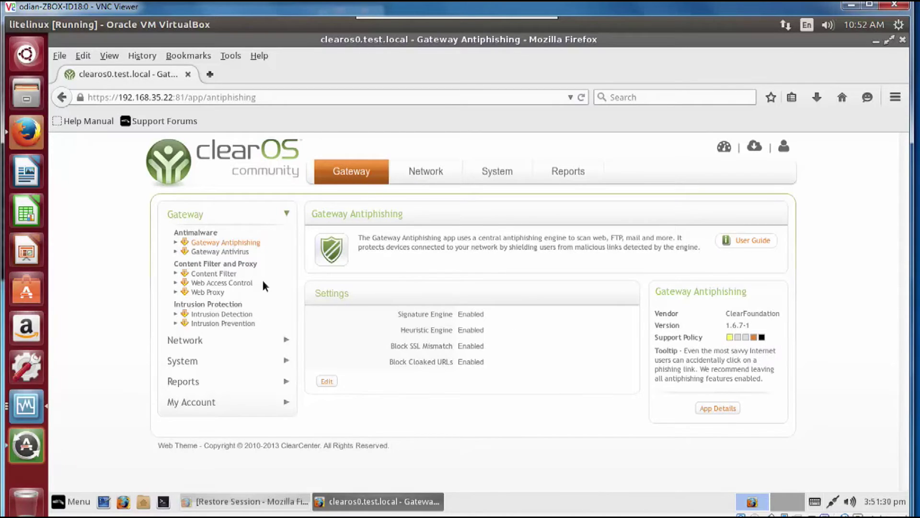
left_click(234, 253)
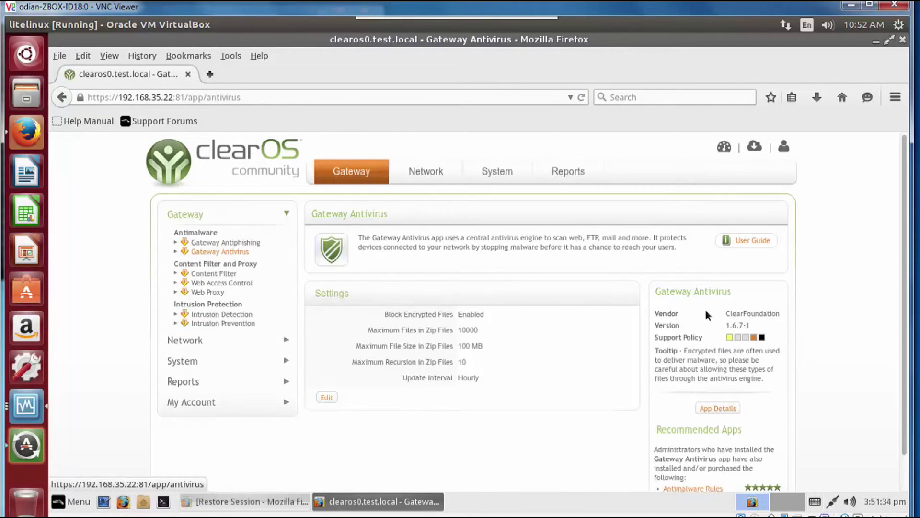
scroll(730, 392, "down", 2)
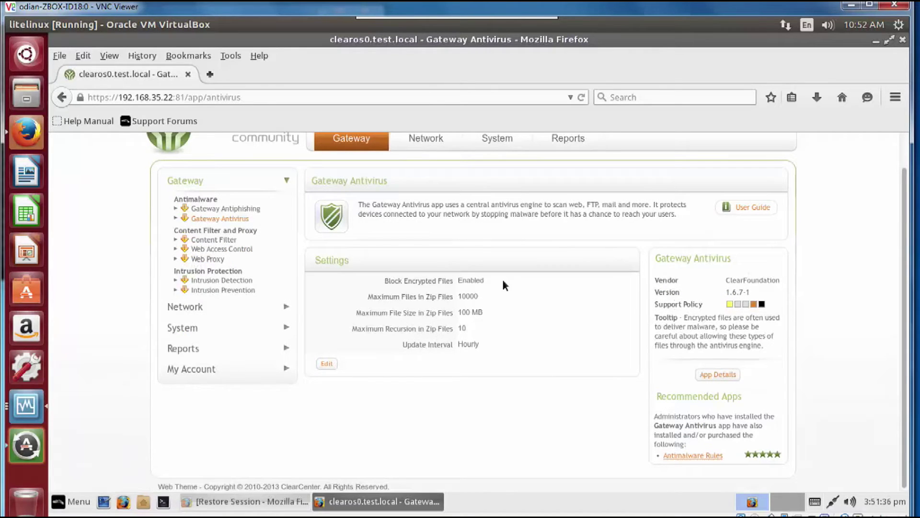
left_click(214, 240)
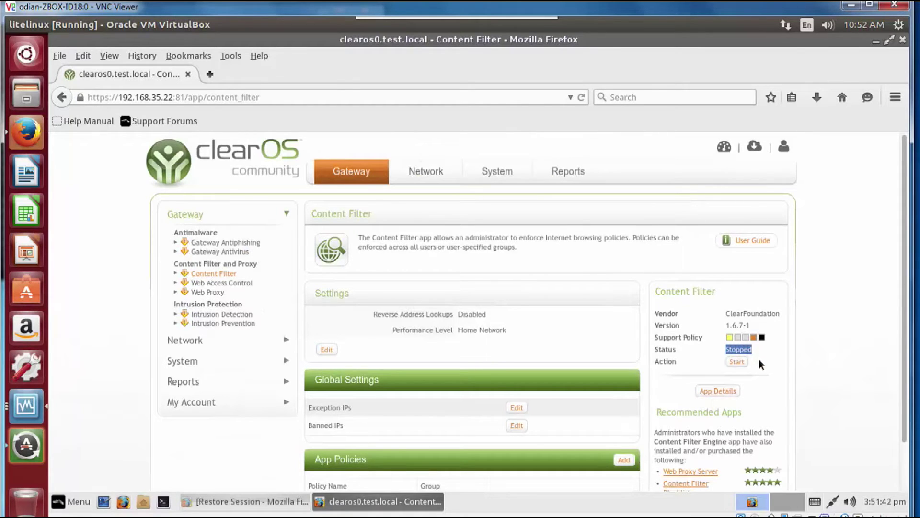
Try to start the Content Filter service, and view the Banned IPs list before returning to the Content Filter page
left_click(740, 363)
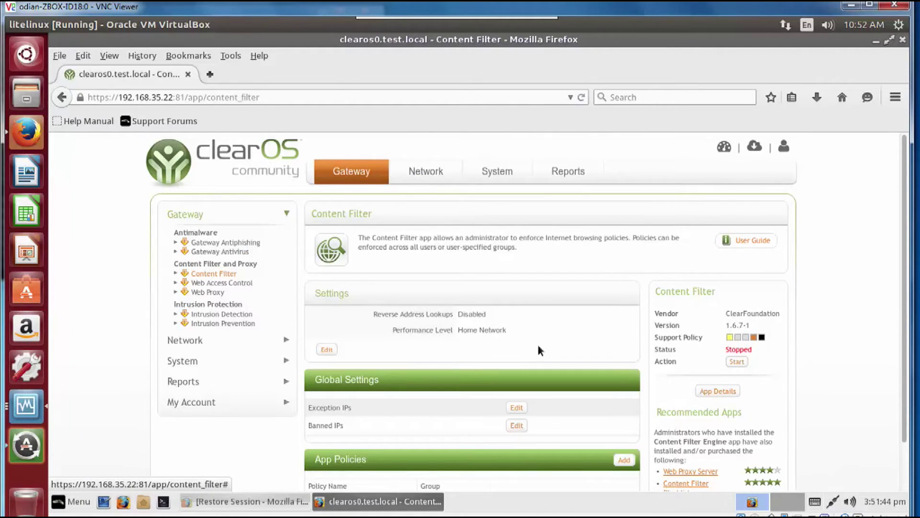
scroll(479, 335, "down", 2)
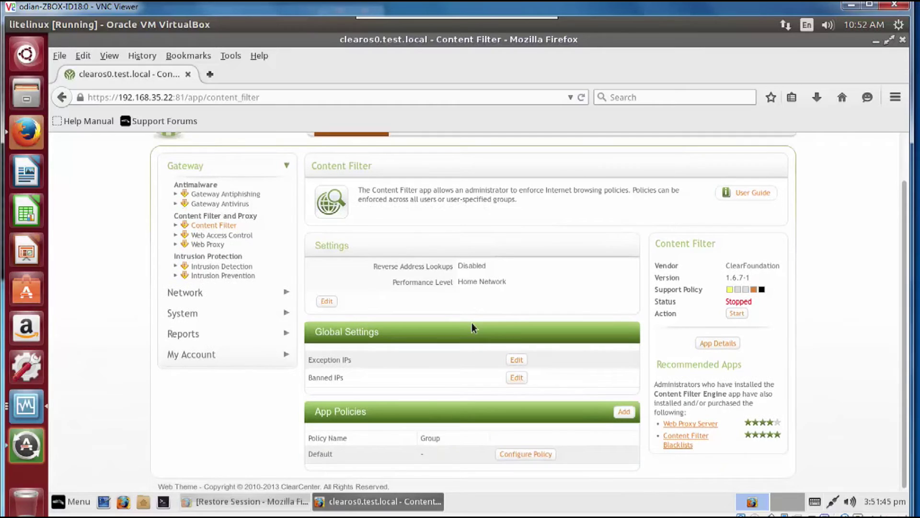
left_click(528, 377)
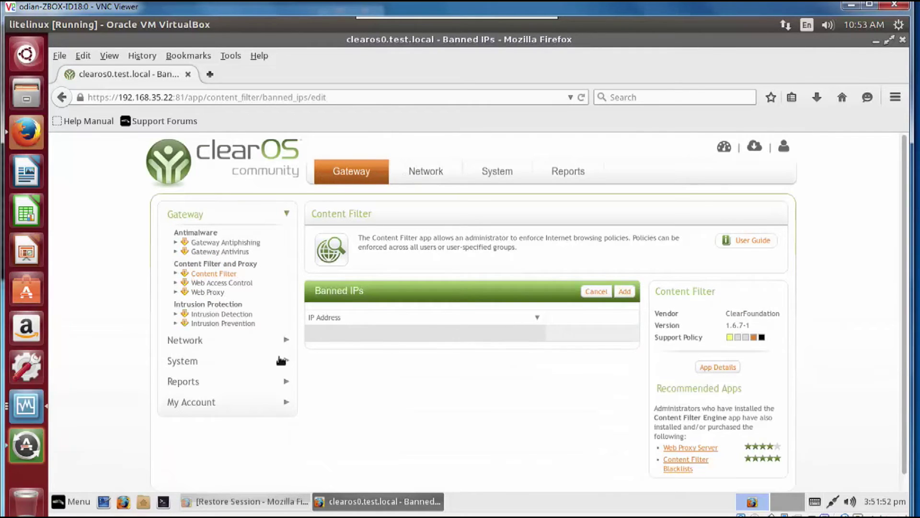
left_click(62, 97)
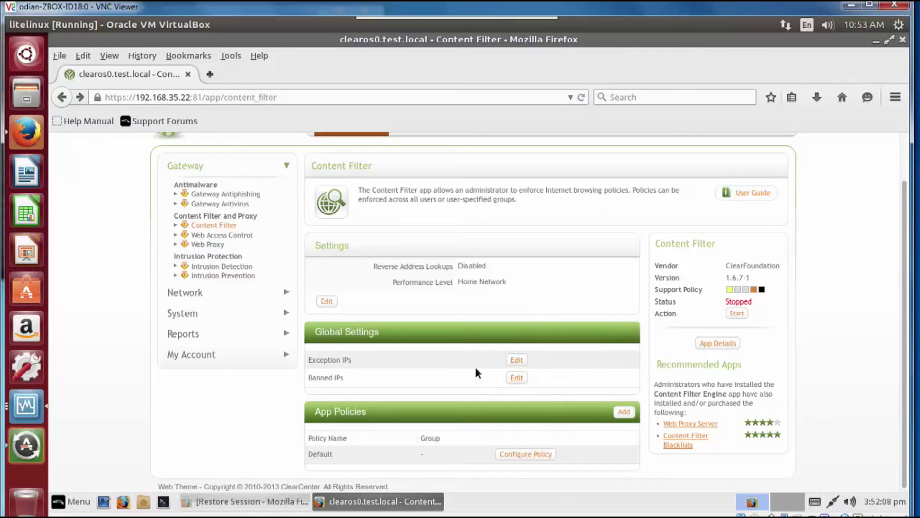
Open the Web Access Control page and read its description and account manager options
left_click(215, 238)
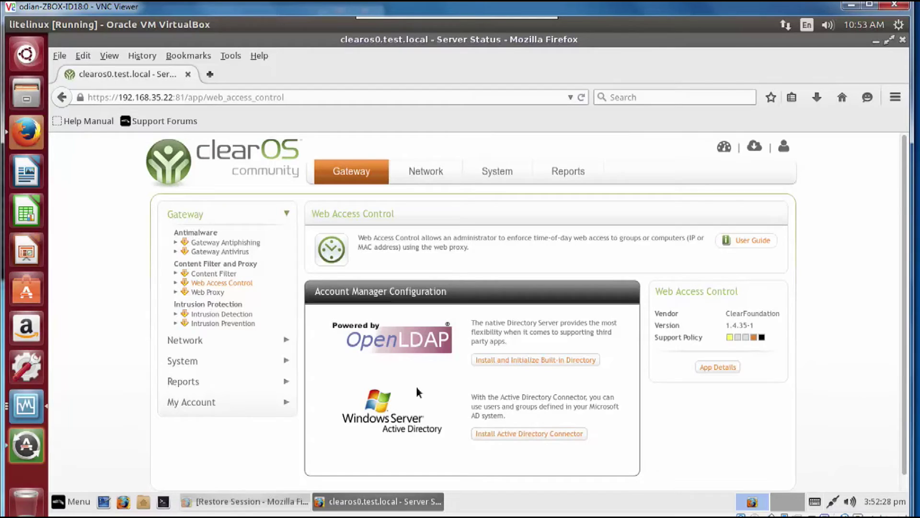
scroll(373, 386, "down", 1)
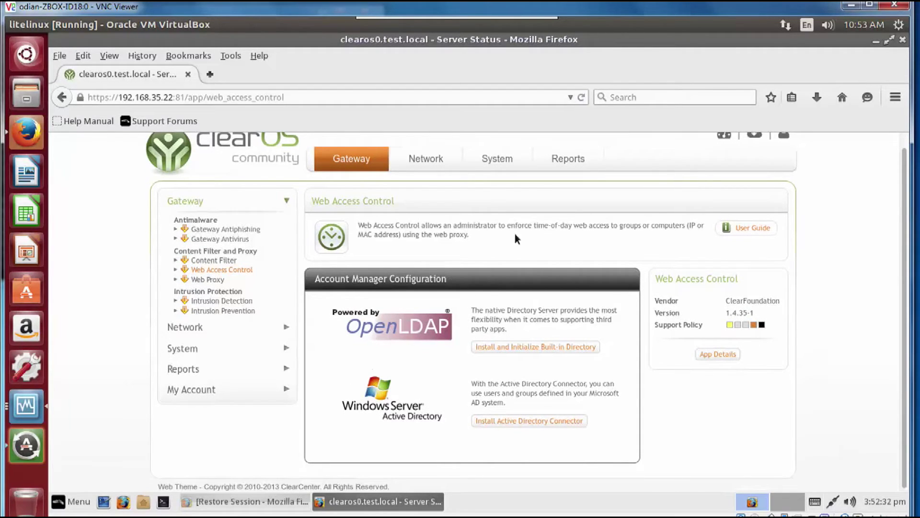
left_click_drag(528, 225, 358, 225)
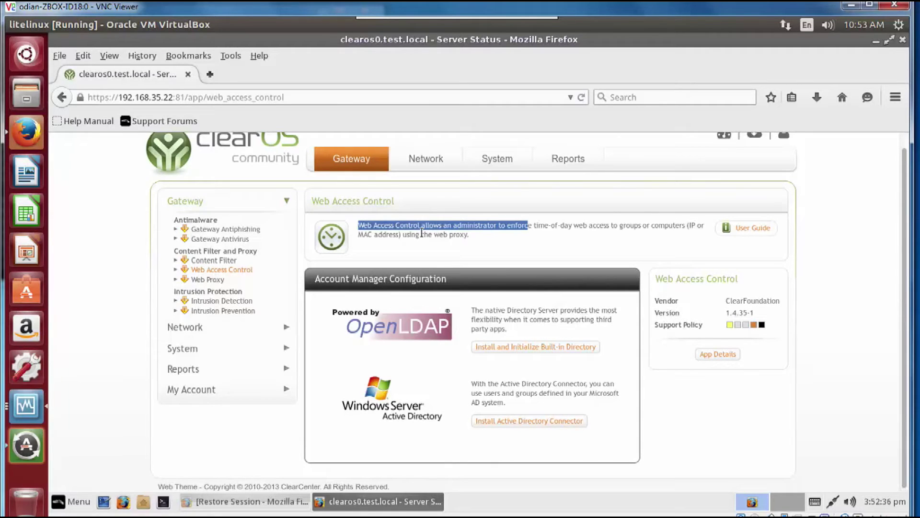
left_click(400, 241)
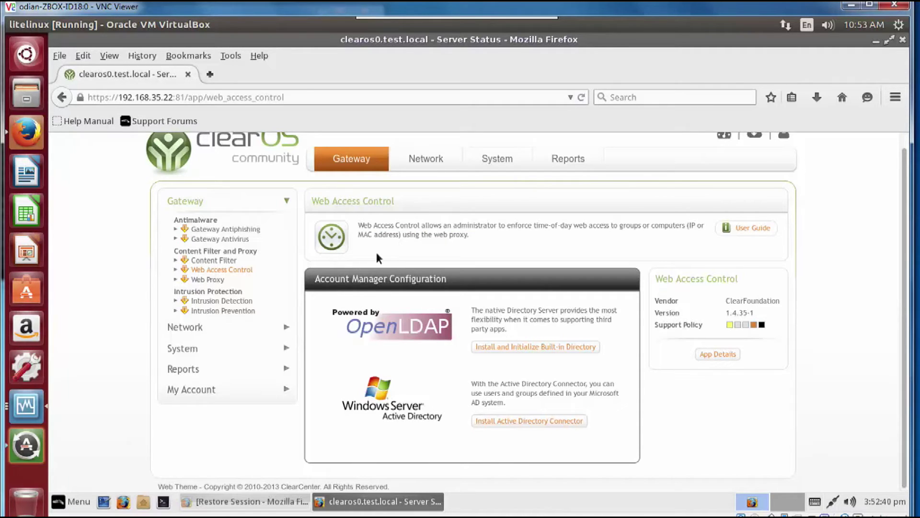
Start the Web Proxy service and review its authentication, cache and tuning settings
left_click(206, 282)
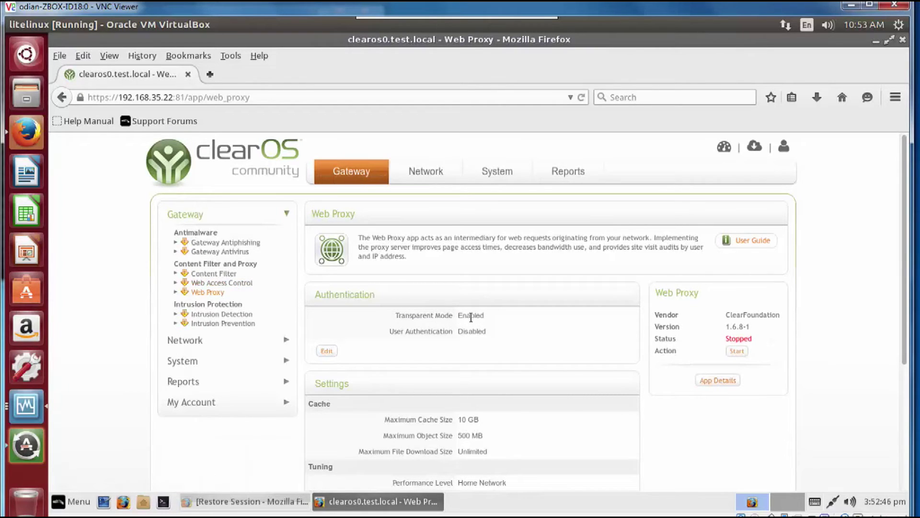
left_click(736, 351)
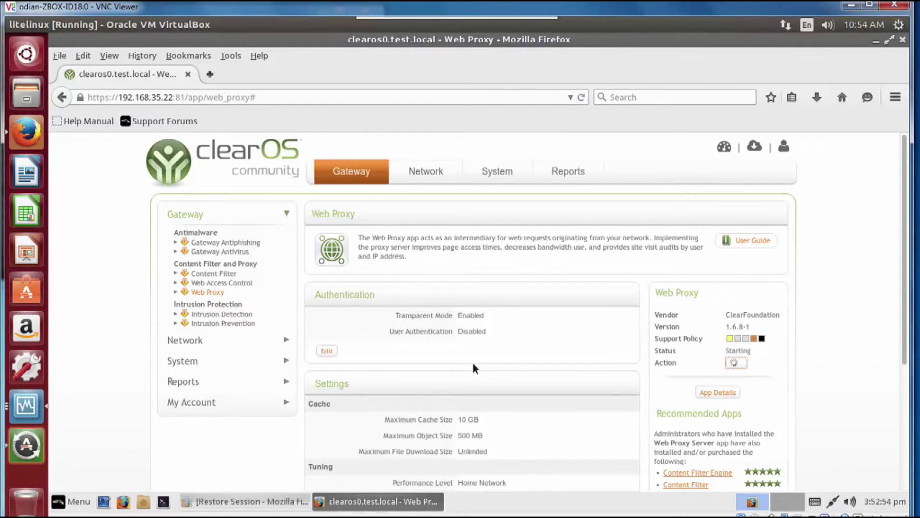
scroll(474, 365, "down", 1)
scroll(473, 364, "down", 1)
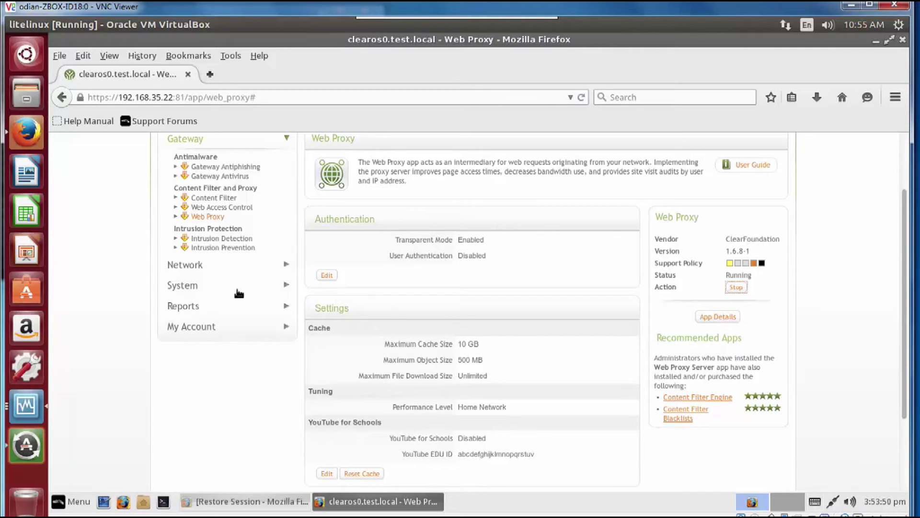
Review the Intrusion Detection policy and security rule sets, and open the Intrusion Prevention page
left_click(233, 244)
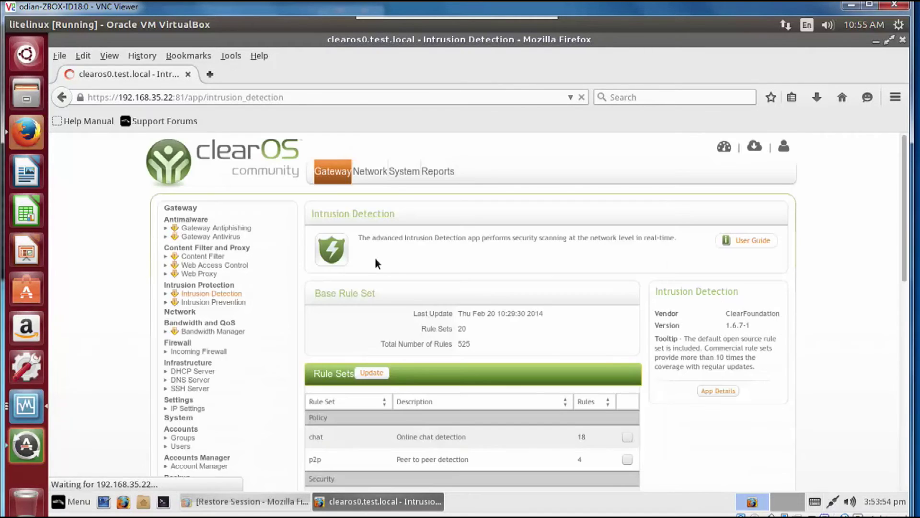
scroll(464, 260, "down", 5)
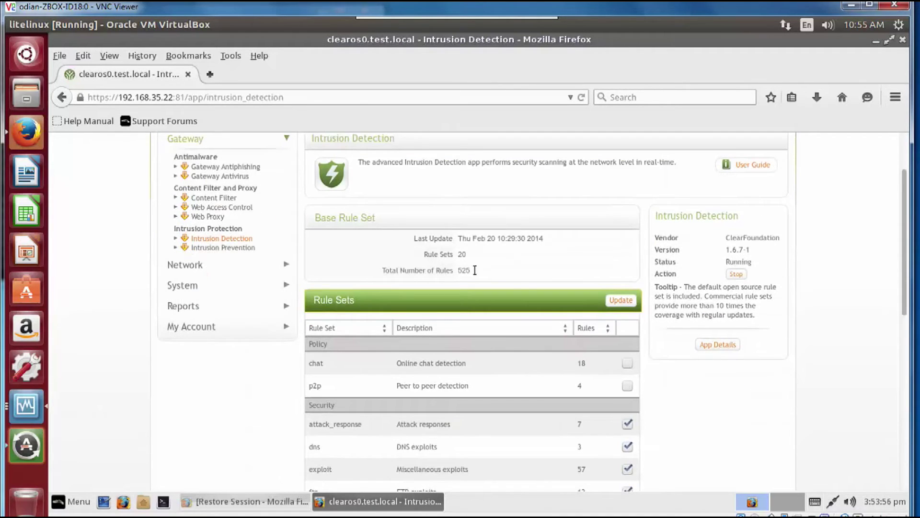
scroll(557, 312, "down", 5)
scroll(556, 312, "down", 4)
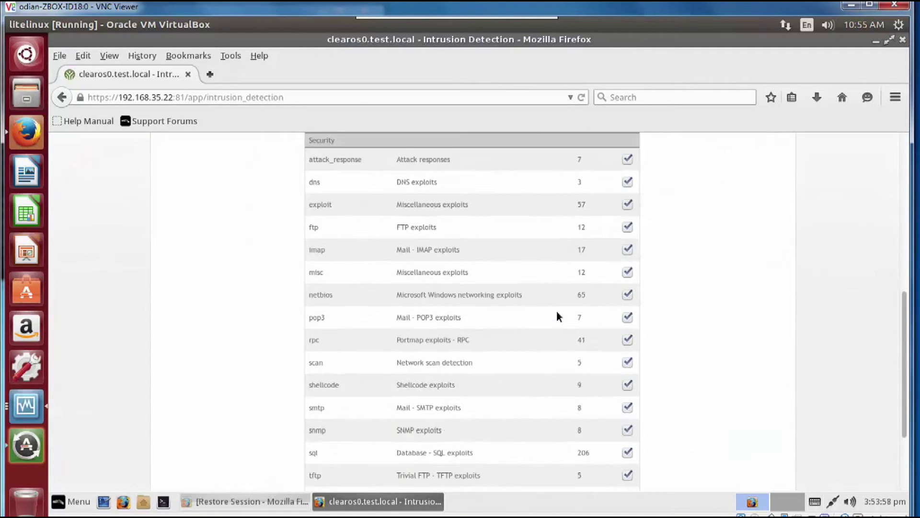
scroll(557, 311, "up", 5)
scroll(557, 311, "up", 6)
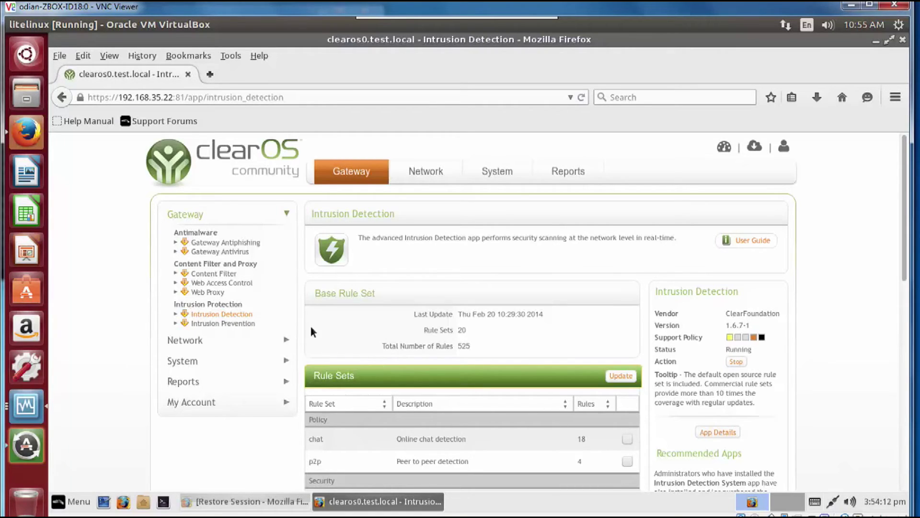
left_click(215, 325)
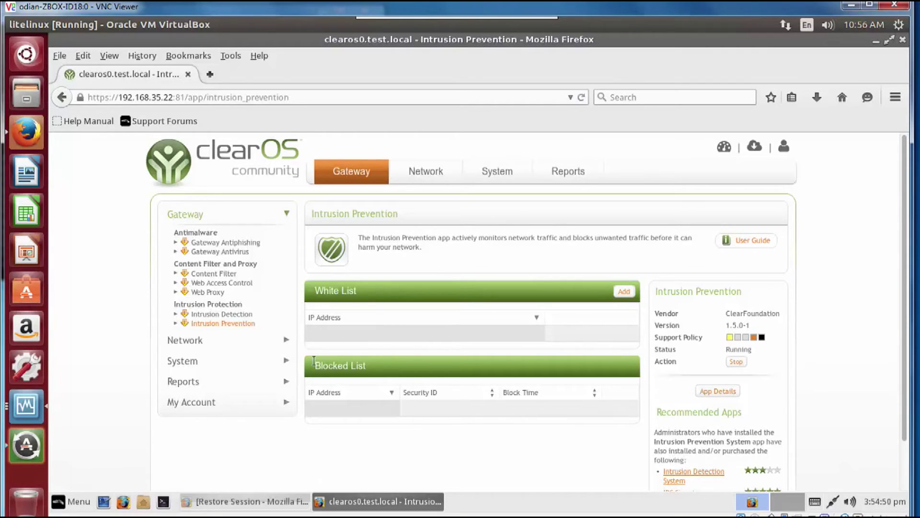
Open the Bandwidth Manager page and review its network interfaces and its basic and advanced rule sections
mouse_move(426, 171)
left_click(435, 210)
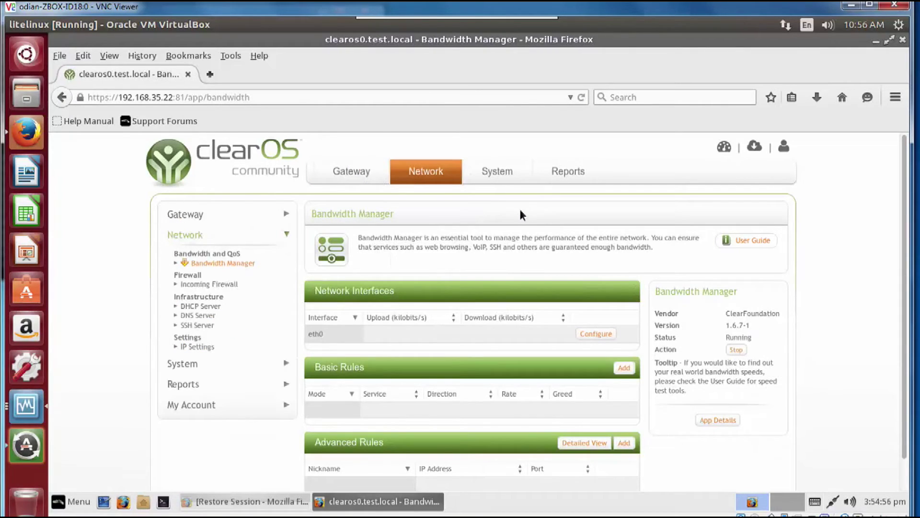
scroll(519, 207, "down", 1)
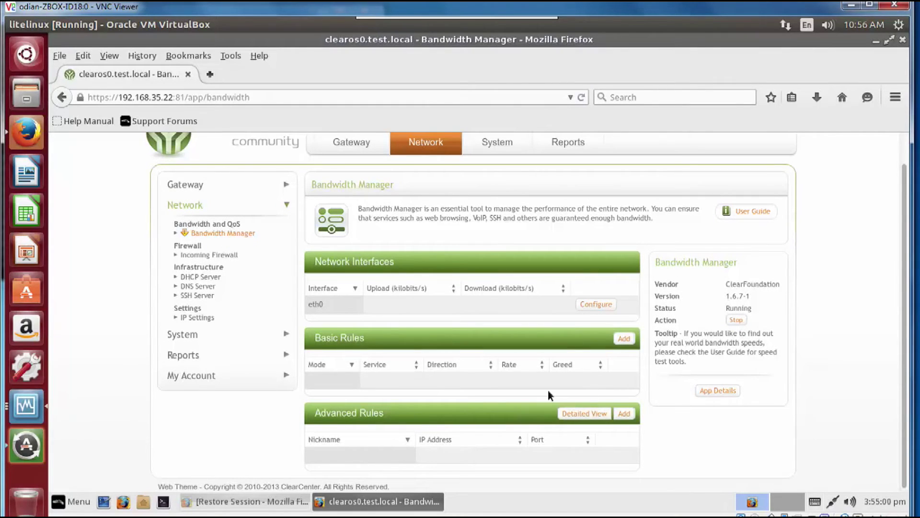
Start a new basic bandwidth rule for the HTTP service, and check the mode options while keeping Limit
left_click(629, 341)
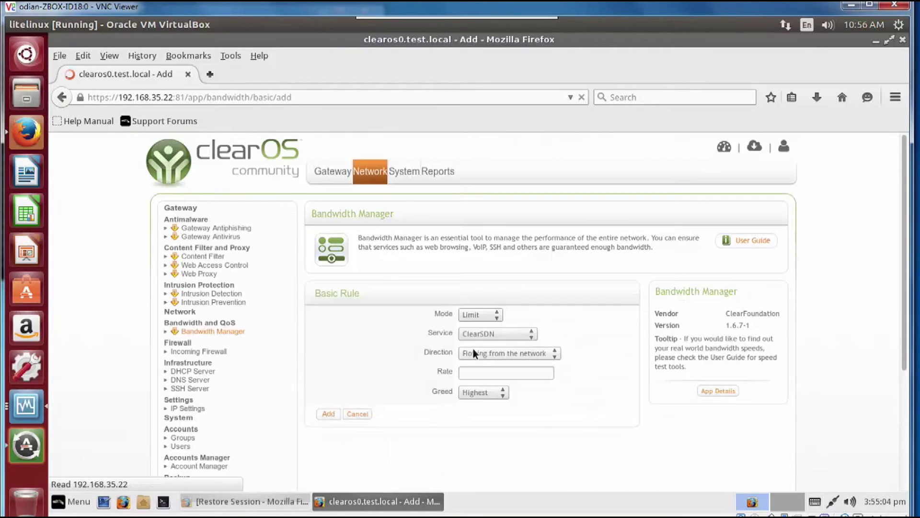
left_click(492, 335)
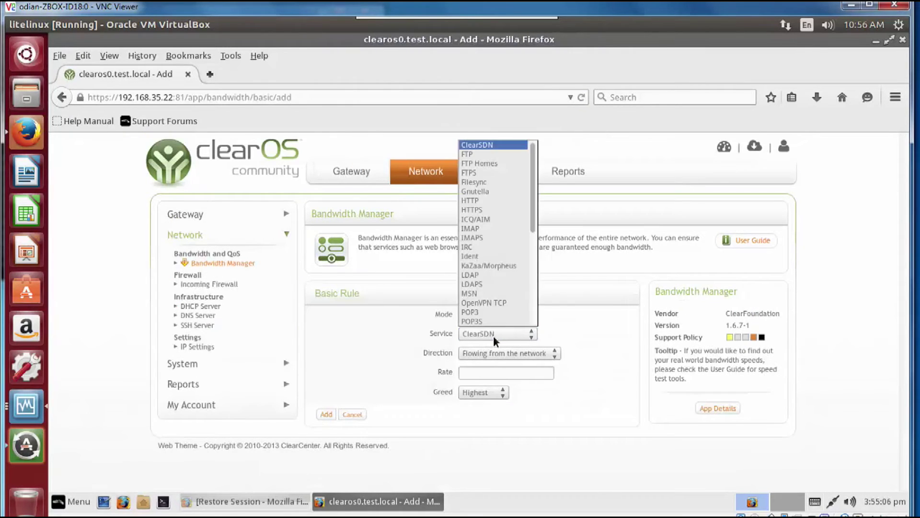
mouse_move(536, 223)
left_mouse_down()
mouse_move(530, 318)
mouse_move(537, 218)
left_mouse_up()
left_click(491, 193)
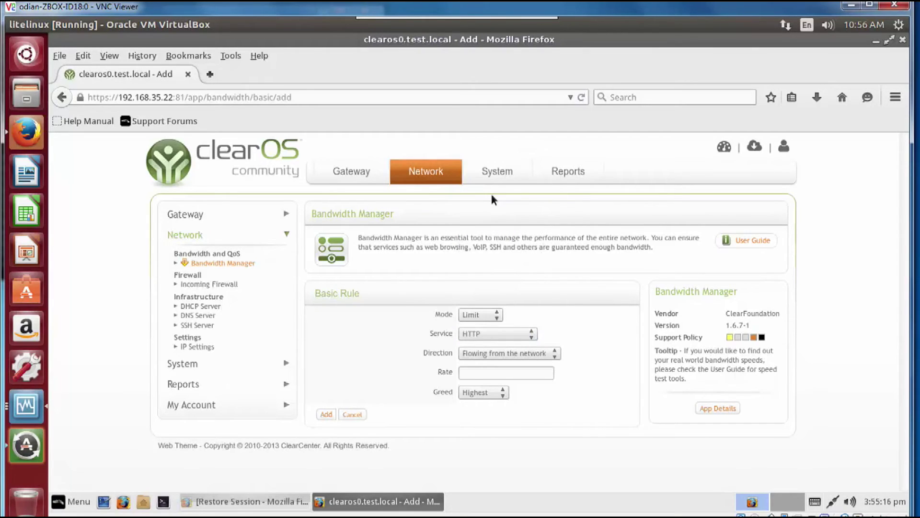
left_click(503, 373)
left_click(491, 316)
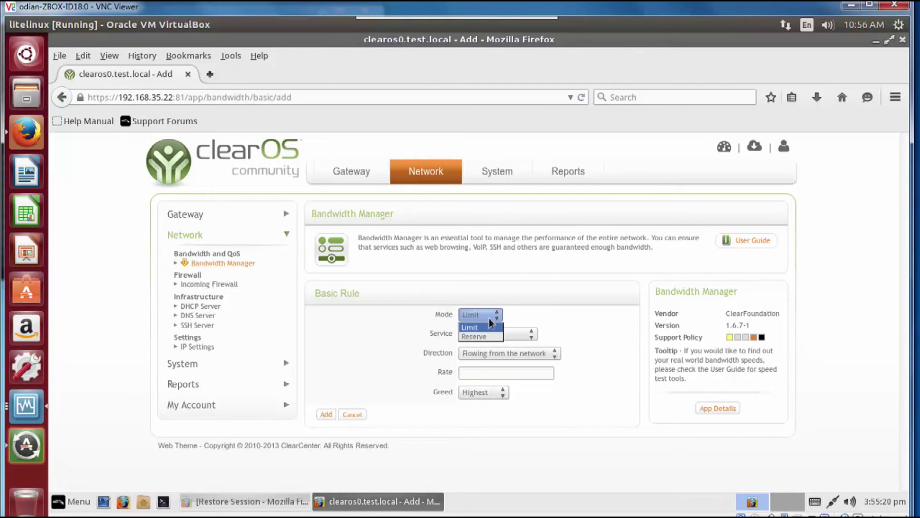
left_click(486, 336)
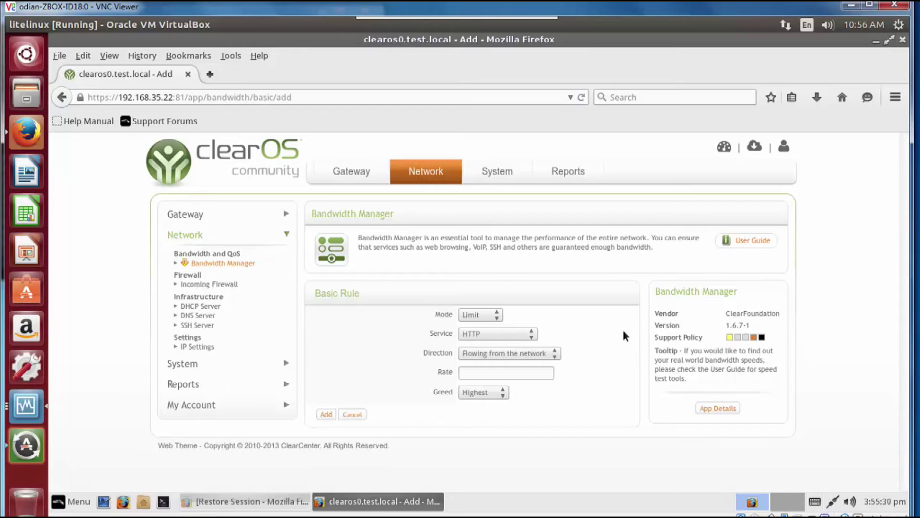
Look through the full list of services available for the basic rule, keeping HTTP selected
left_click(513, 336)
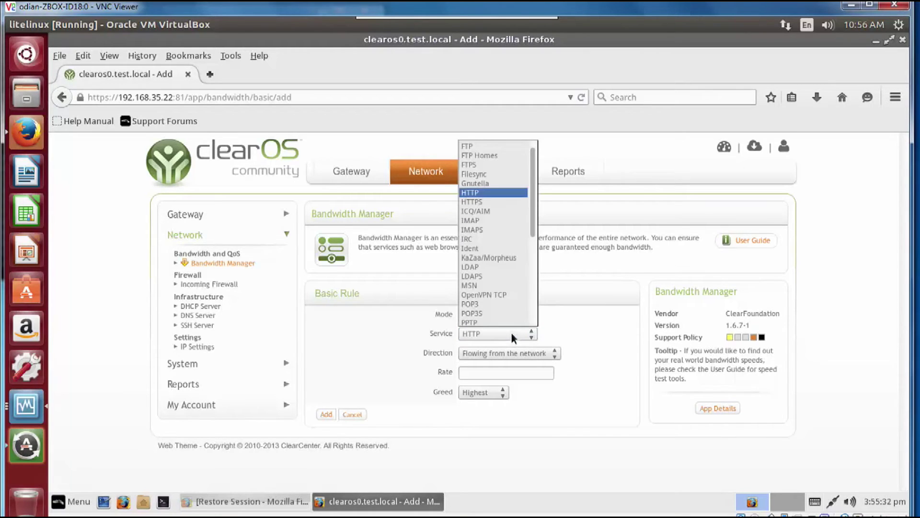
left_click_drag(535, 222, 541, 300)
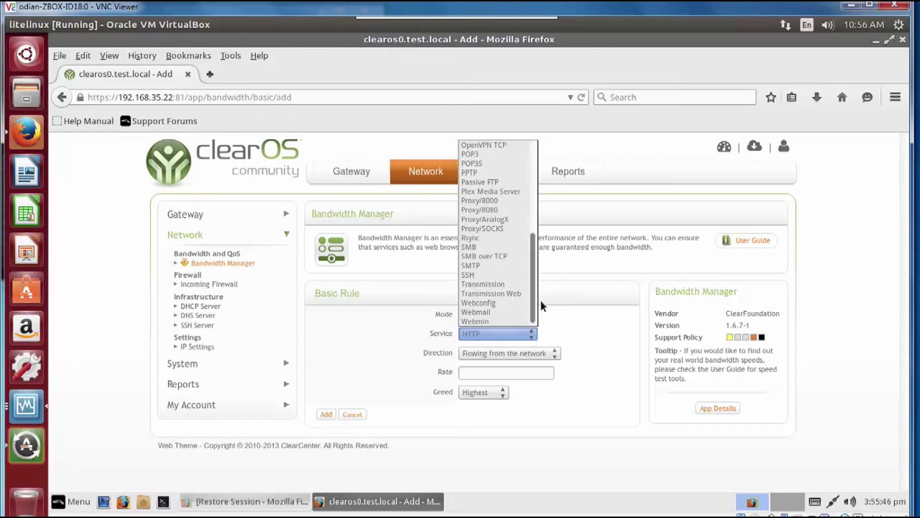
left_click_drag(541, 300, 532, 191)
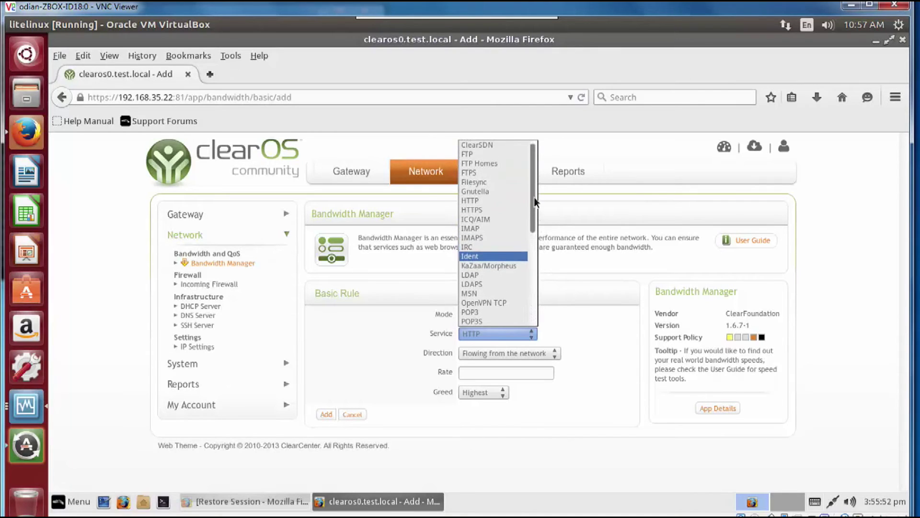
left_click(505, 200)
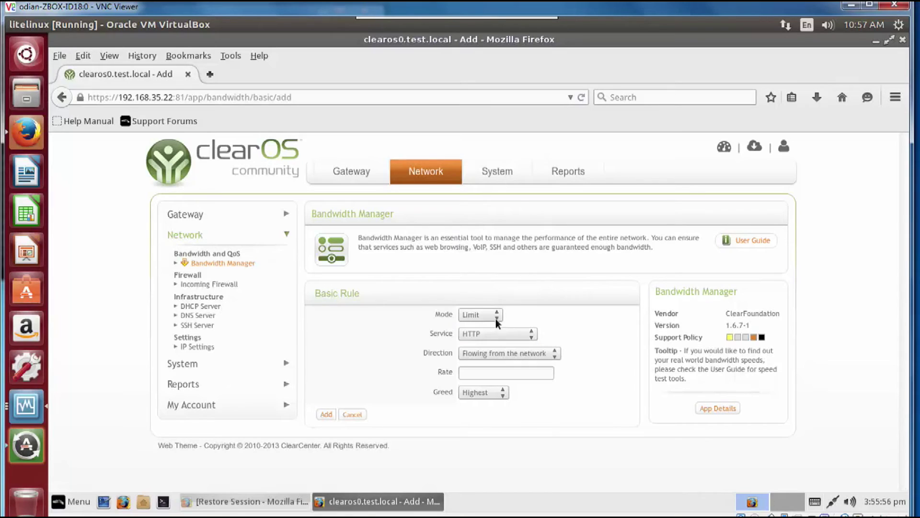
left_click(495, 332)
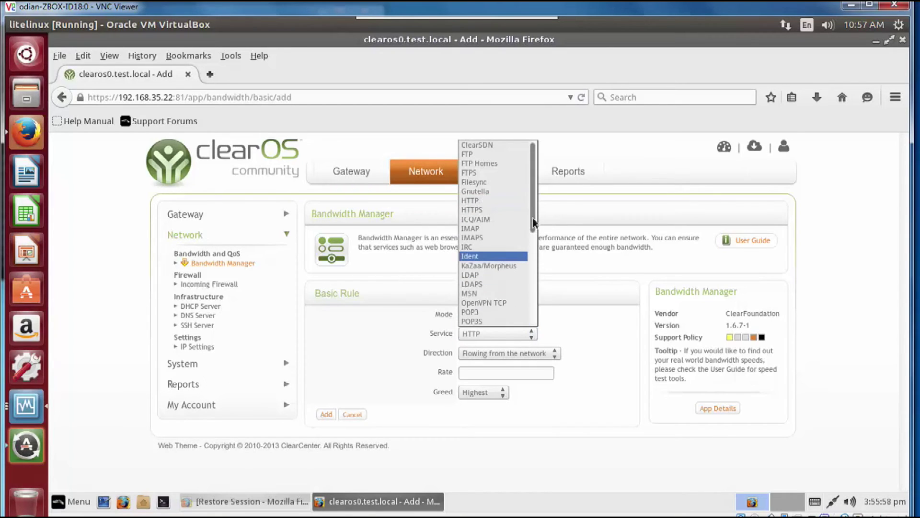
left_click_drag(533, 217, 539, 313)
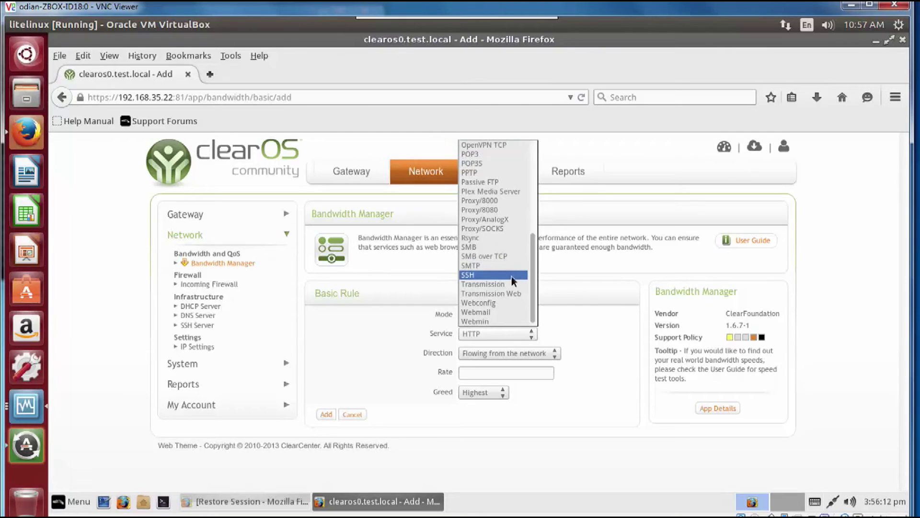
left_click_drag(537, 272, 537, 170)
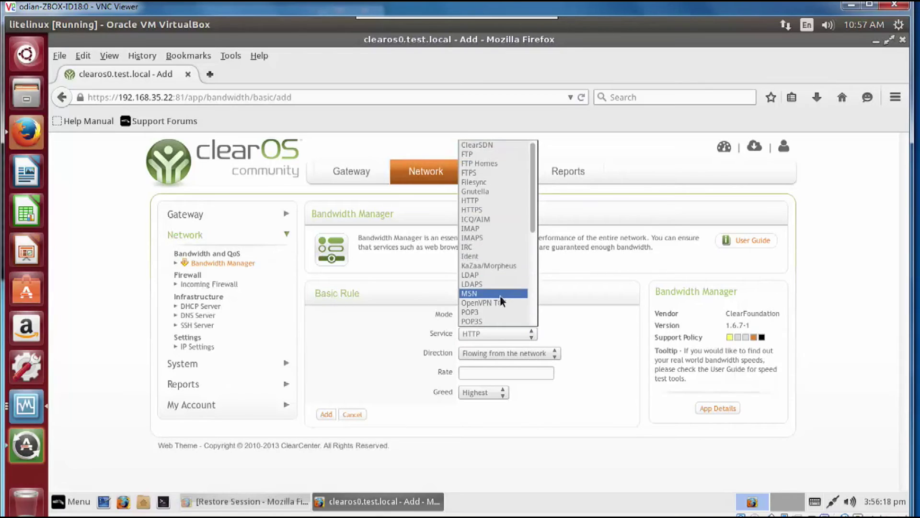
left_click(499, 200)
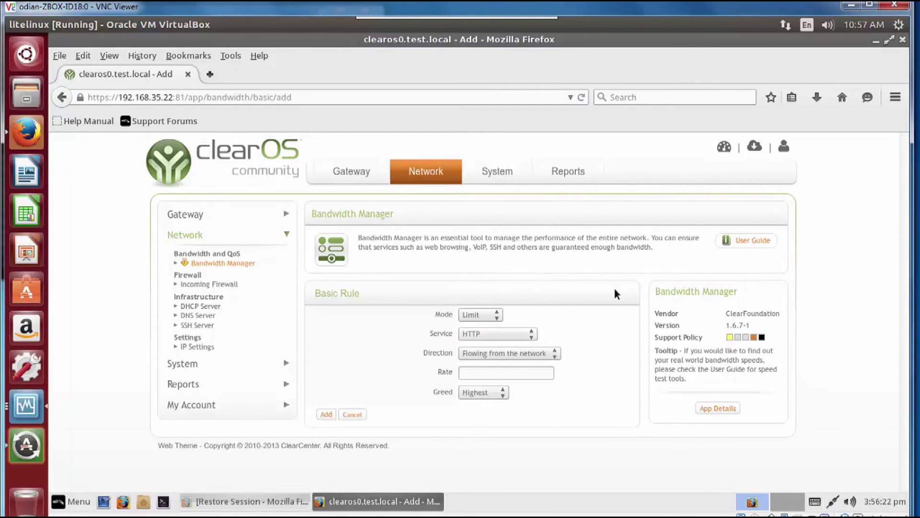
Check the basic rule's direction options, change its service to ICQ/AIM, and cancel the rule
left_click(555, 357)
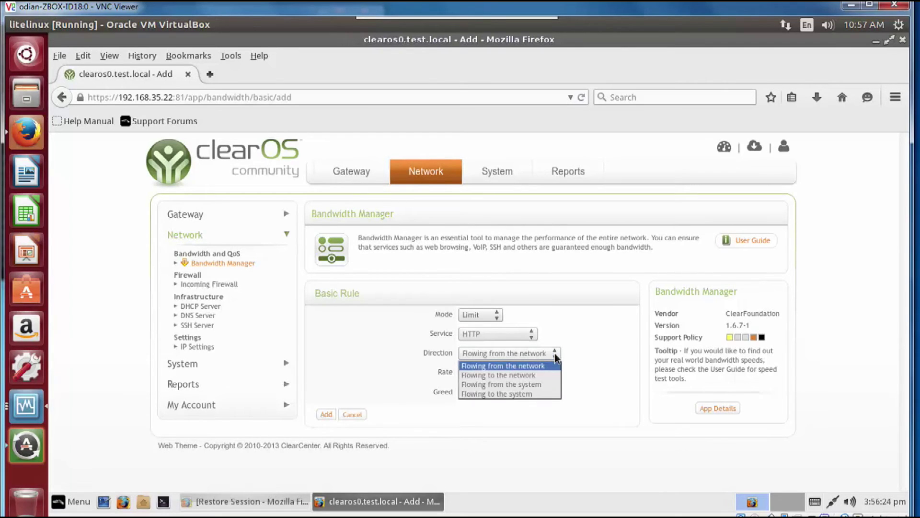
left_click(556, 357)
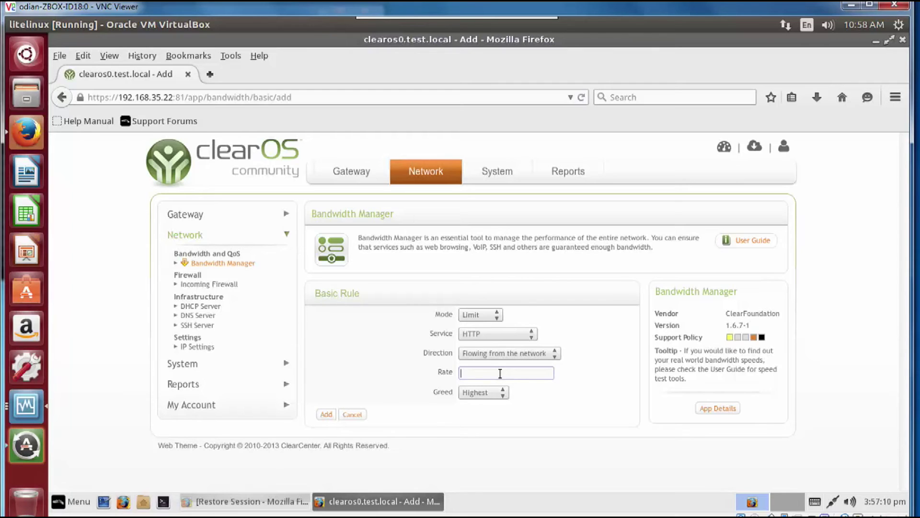
left_click(491, 333)
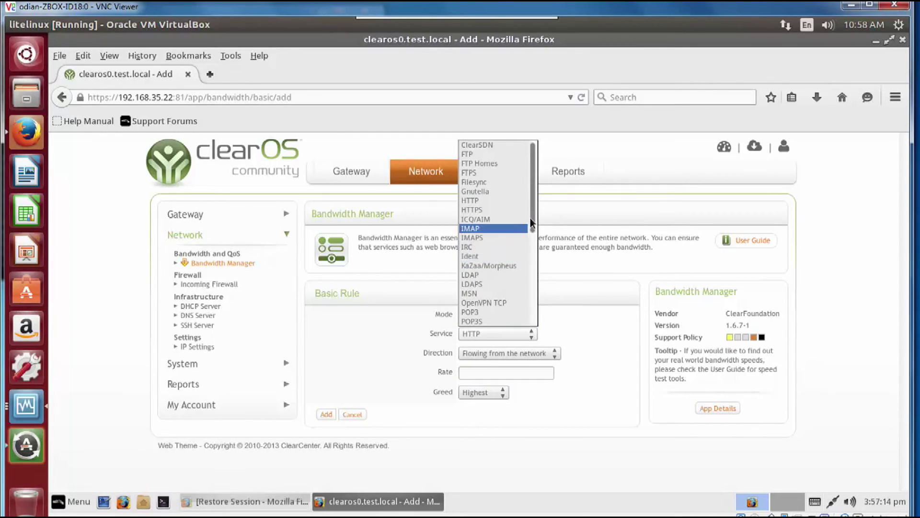
left_click_drag(533, 208, 537, 298)
scroll(505, 207, "up", 4)
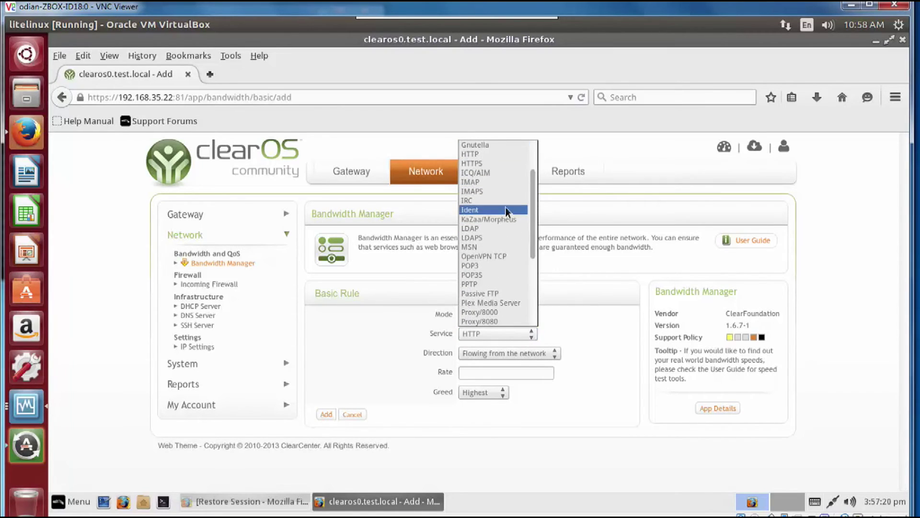
left_click(502, 173)
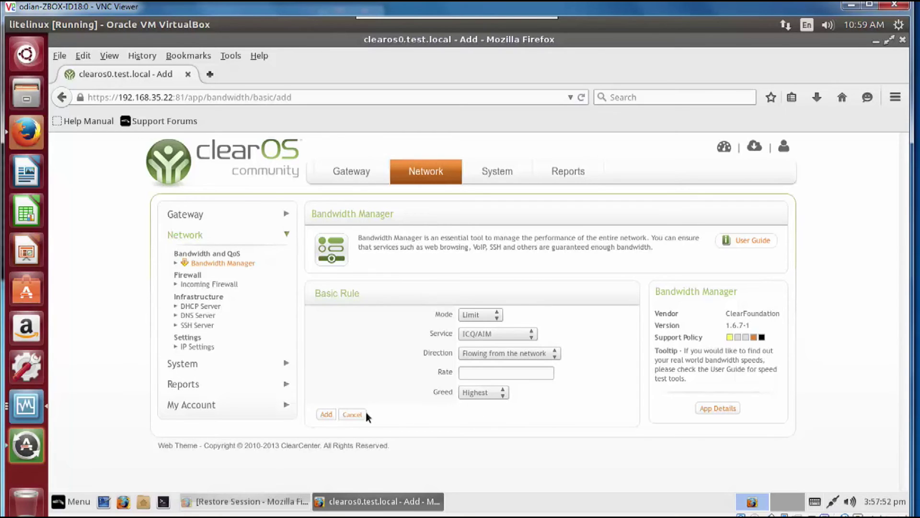
left_click(353, 414)
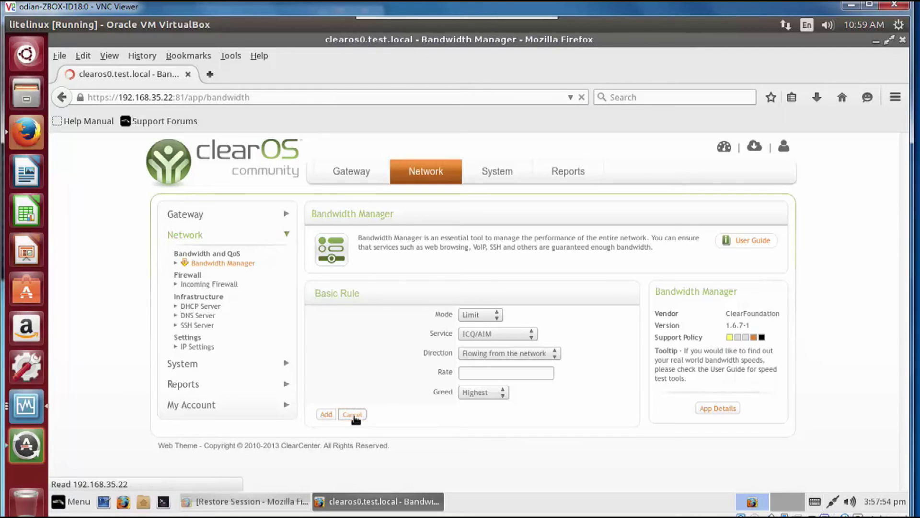
Start a new advanced bandwidth rule with the nickname skype and look over its remaining fields
scroll(470, 399, "down", 1)
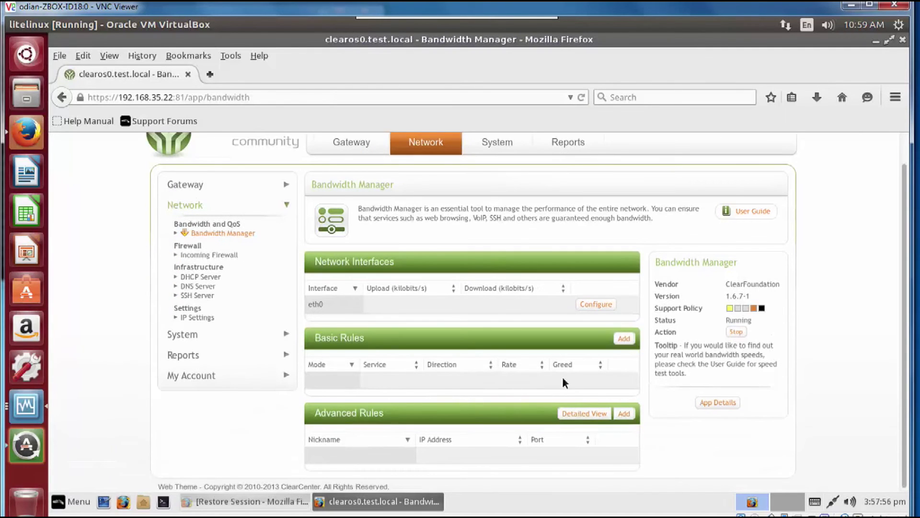
left_click(625, 414)
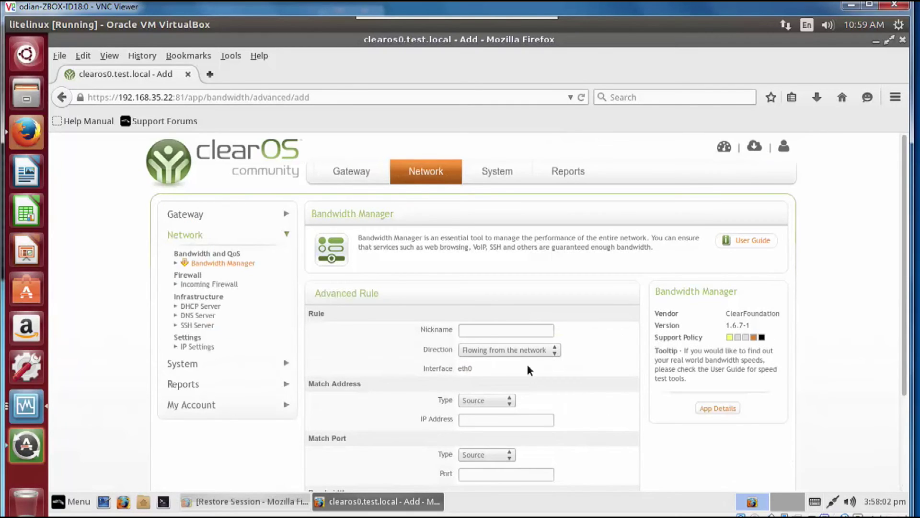
left_click(483, 329)
type("skype")
left_click(469, 398)
left_click(469, 402)
left_click(469, 420)
scroll(438, 419, "down", 3)
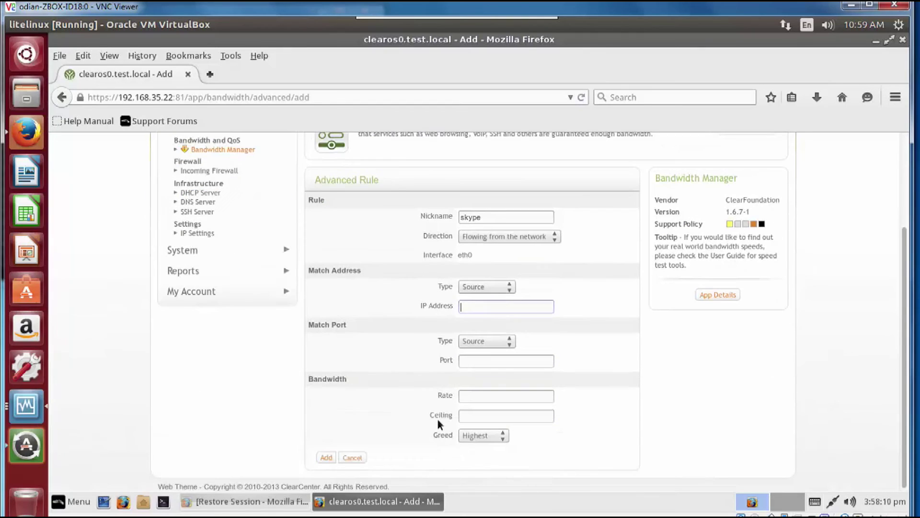
Set the skype rule to match source IP address 192.168.36.55 and port 456
left_click(473, 287)
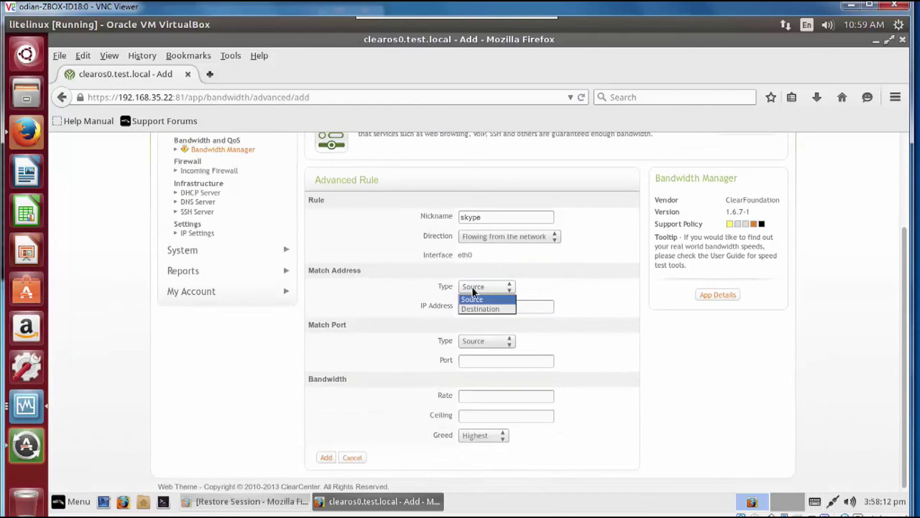
left_click(471, 307)
left_click(473, 287)
left_click(467, 299)
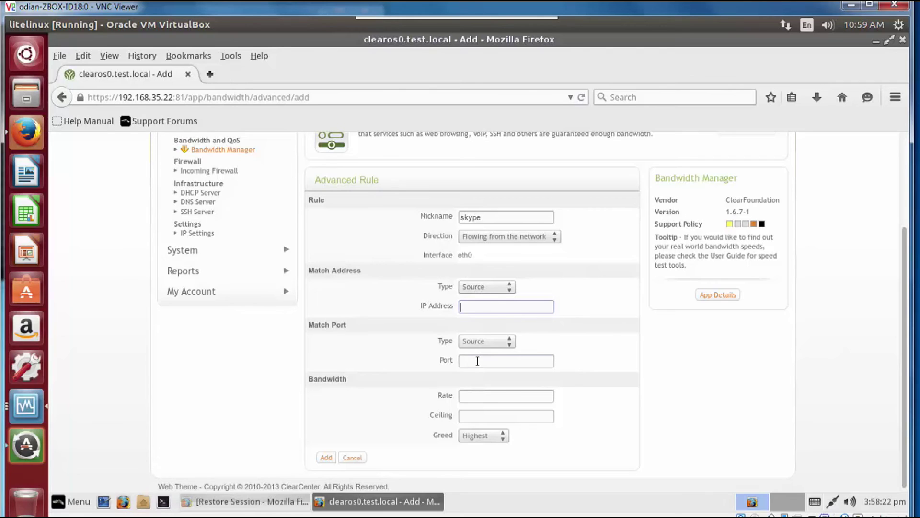
type("456")
left_click(475, 313)
type("192.168.36.55")
Check the port match type and bandwidth fields of the skype rule, and change its port to 80
left_click(469, 344)
left_click(469, 344)
left_click(440, 364)
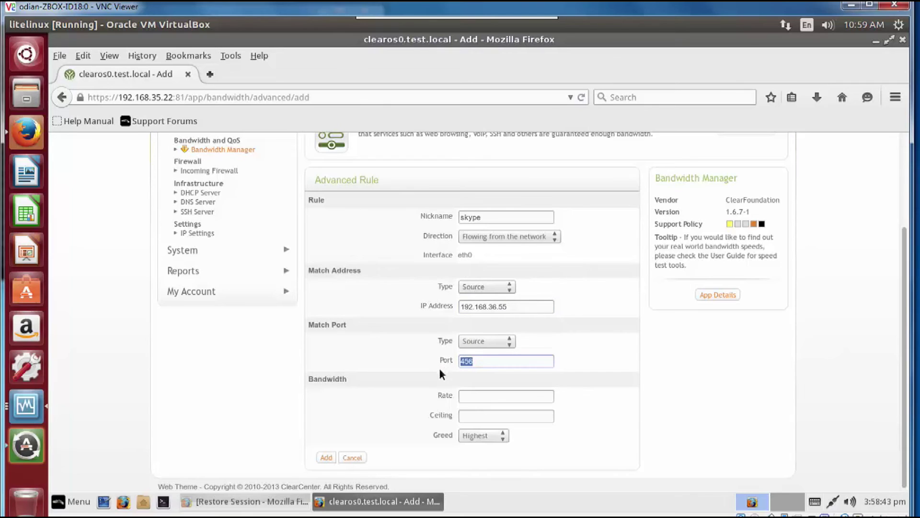
left_click(474, 396)
left_click(487, 417)
left_click_drag(500, 362, 364, 346)
type("80")
Leave the advanced rule unsaved, open the Disk Usage report, and examine its folder chart
scroll(462, 350, "up", 3)
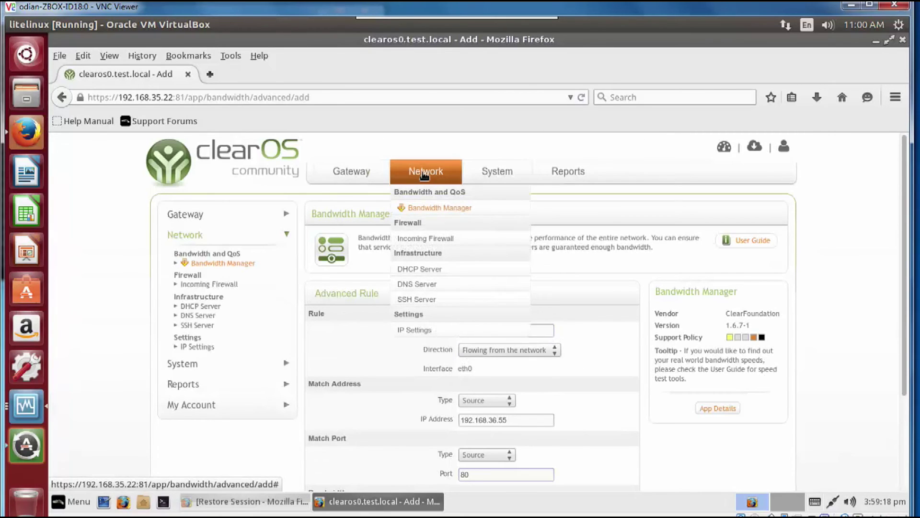
mouse_move(502, 177)
mouse_move(550, 174)
left_click(560, 240)
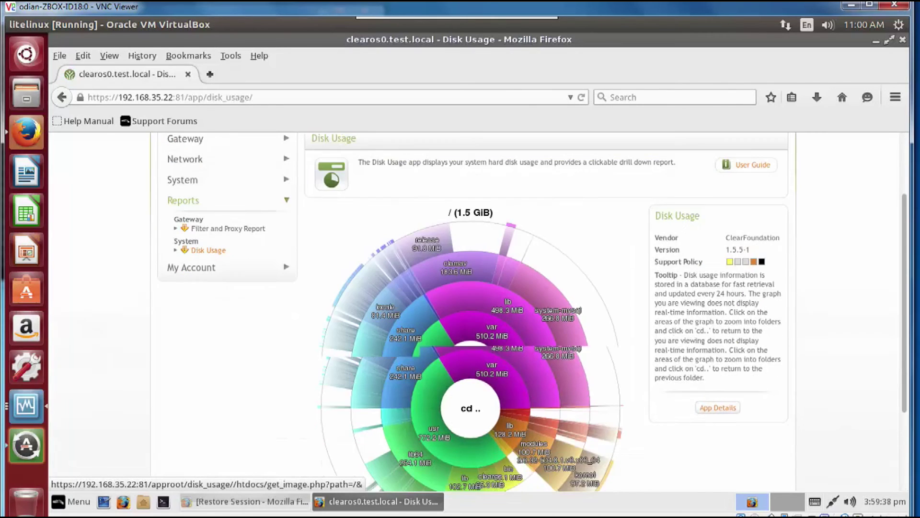
scroll(516, 334, "down", 3)
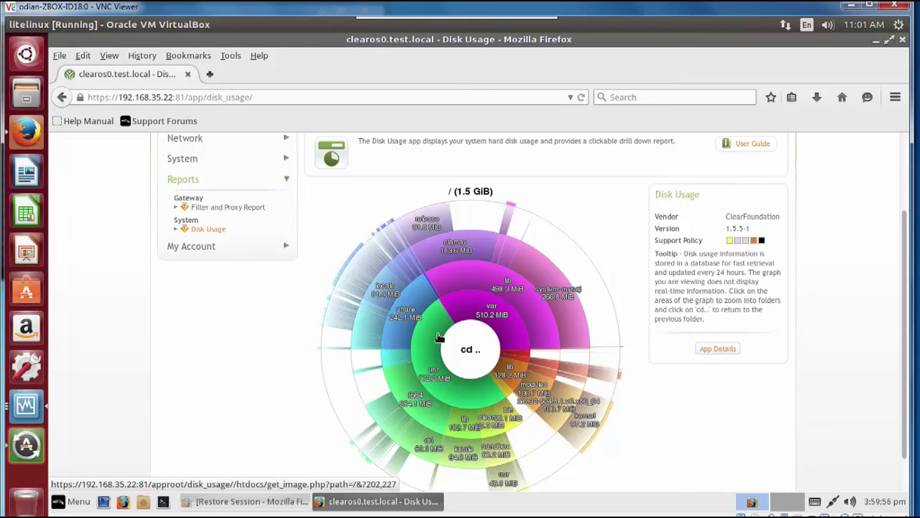
scroll(402, 269, "up", 3)
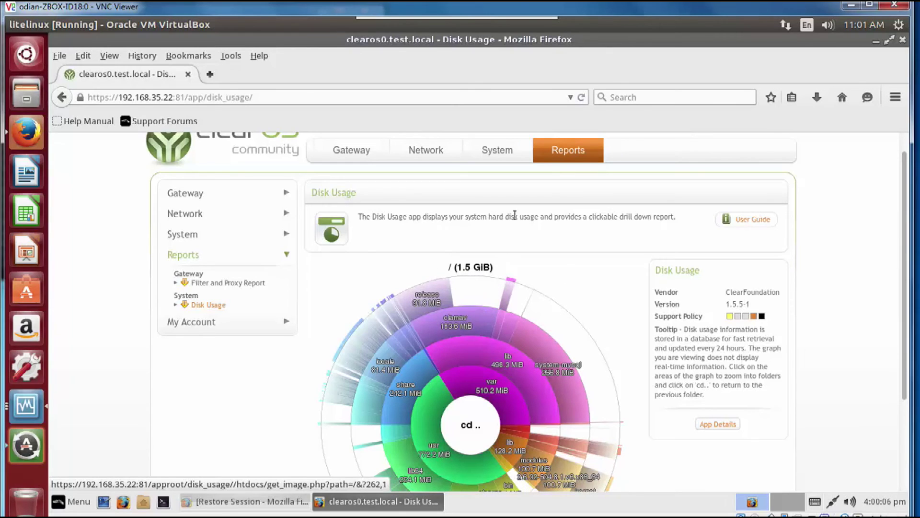
Open the Filter and Proxy Report and look through its traffic, warning, user, IP, site and malware summaries
left_click(250, 284)
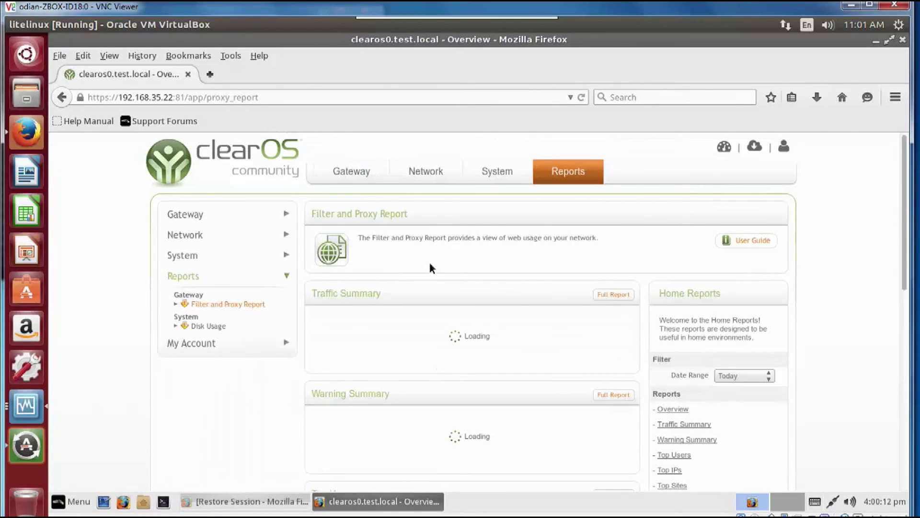
scroll(434, 265, "down", 2)
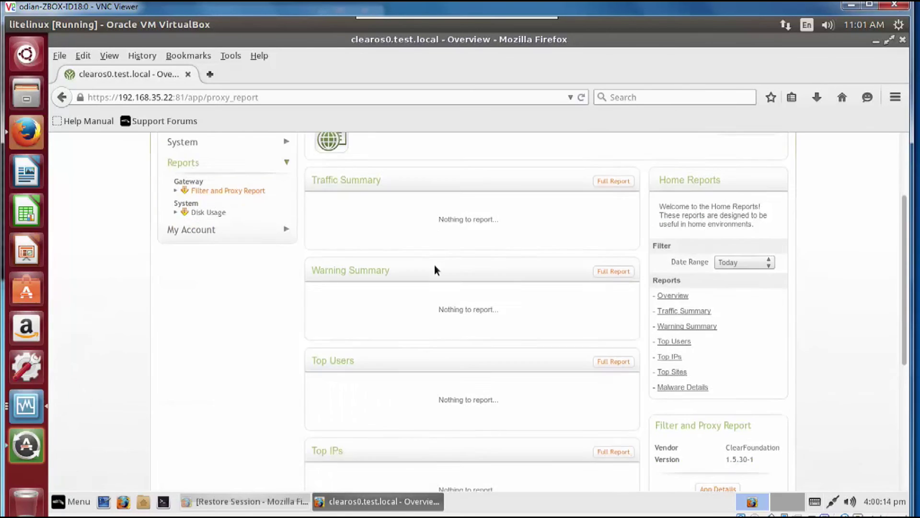
scroll(435, 264, "down", 4)
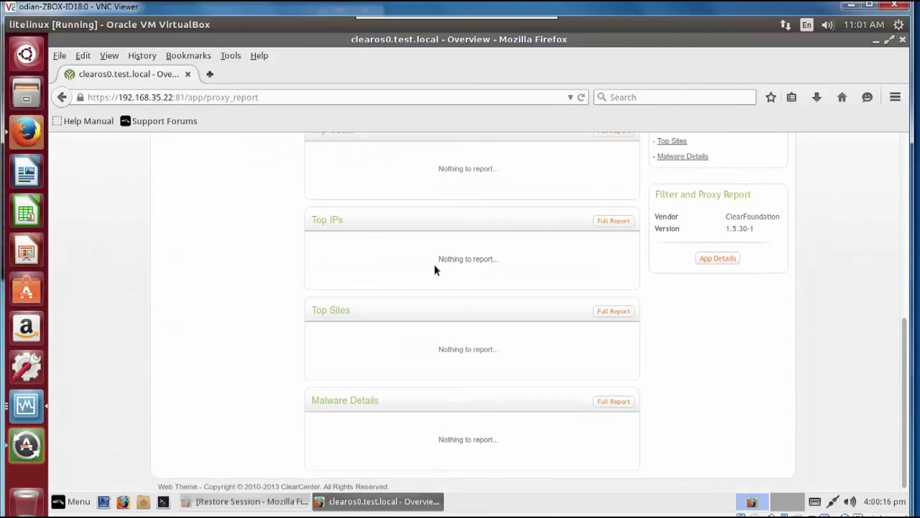
scroll(434, 265, "up", 6)
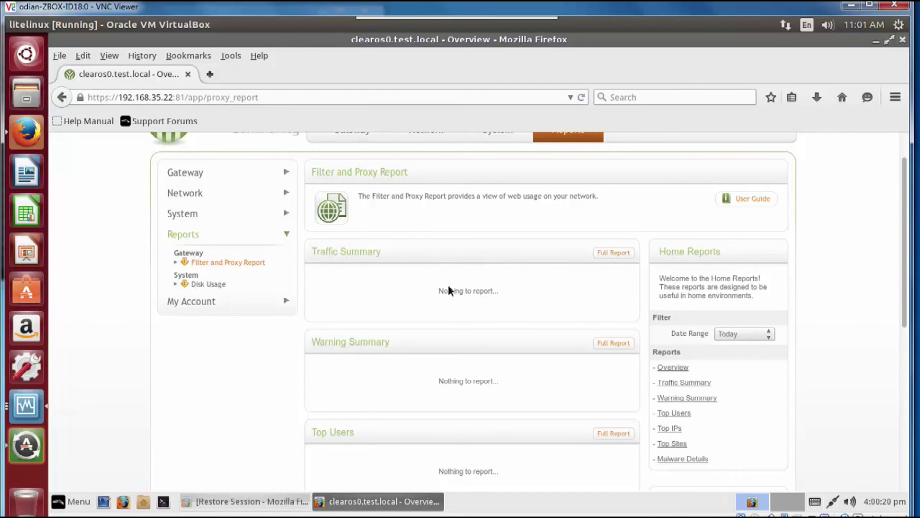
Look through all summaries of the Filter and Proxy Report and check its date range options, keeping the range at Today
scroll(428, 317, "down", 4)
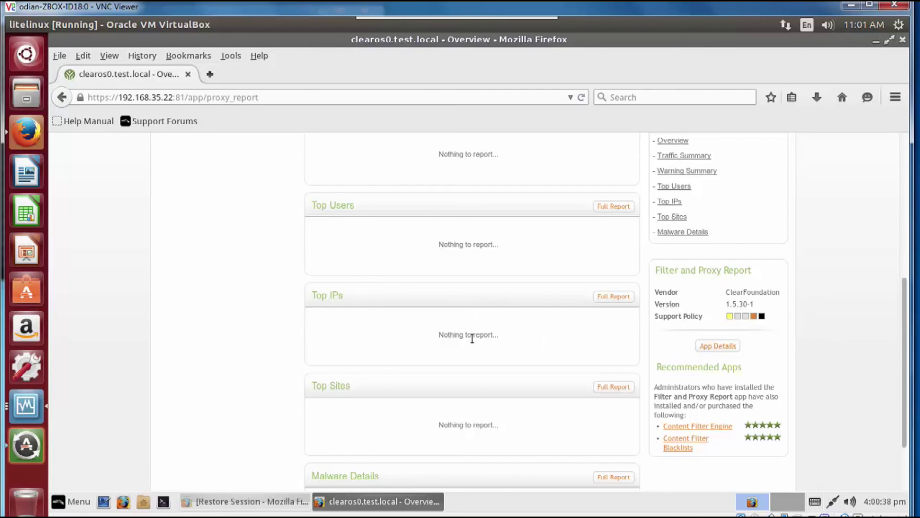
scroll(472, 338, "down", 3)
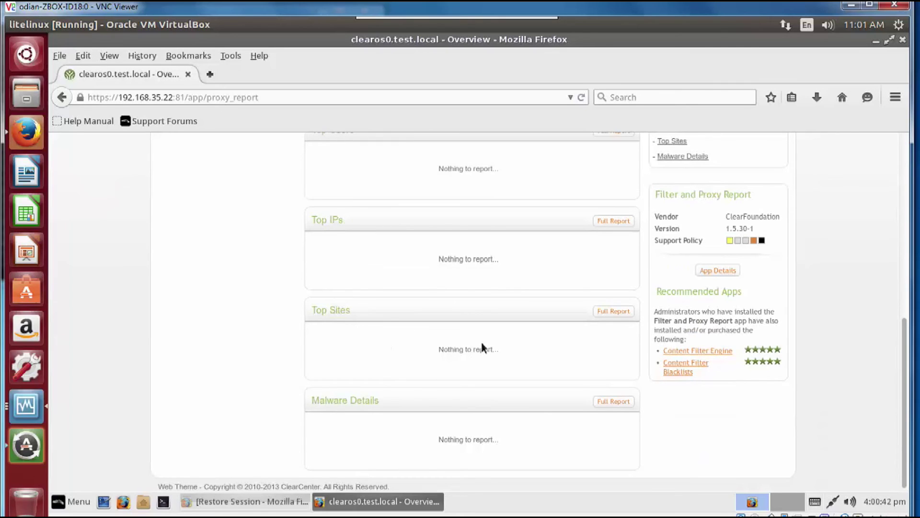
scroll(482, 348, "up", 10)
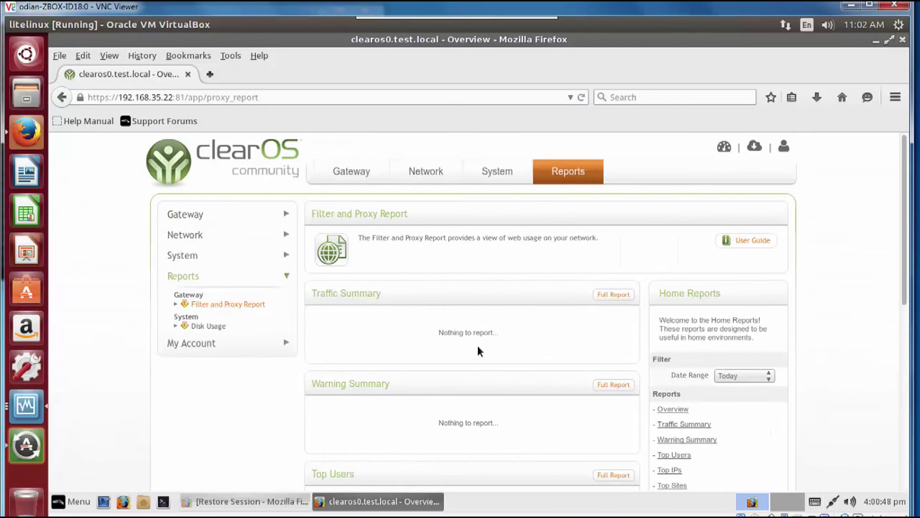
left_click(733, 373)
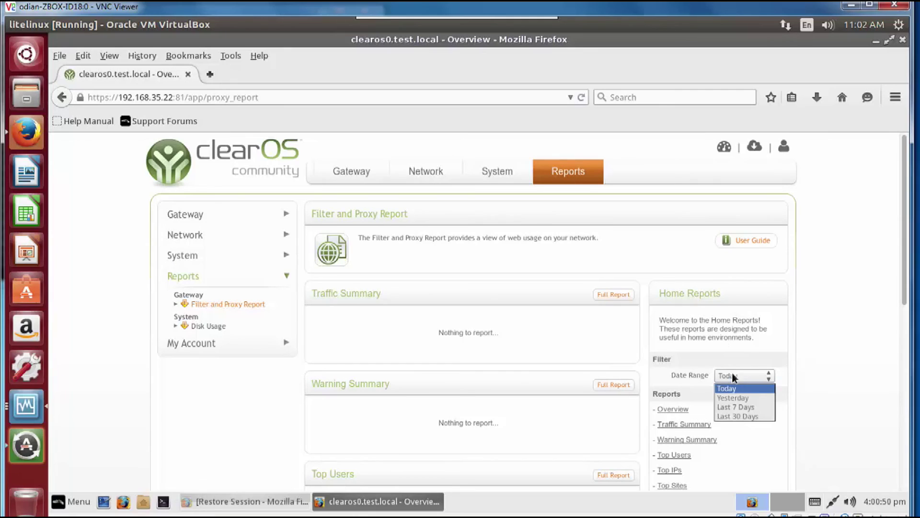
left_click(716, 335)
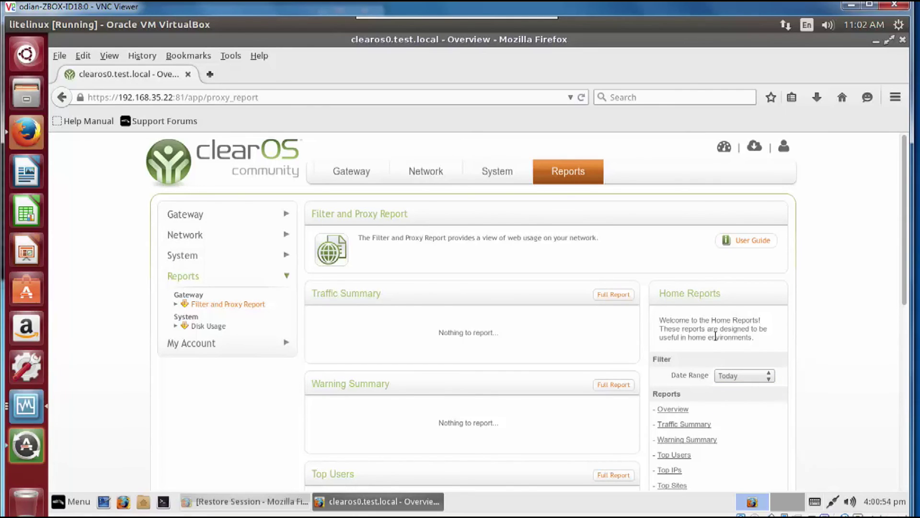
scroll(544, 359, "down", 5)
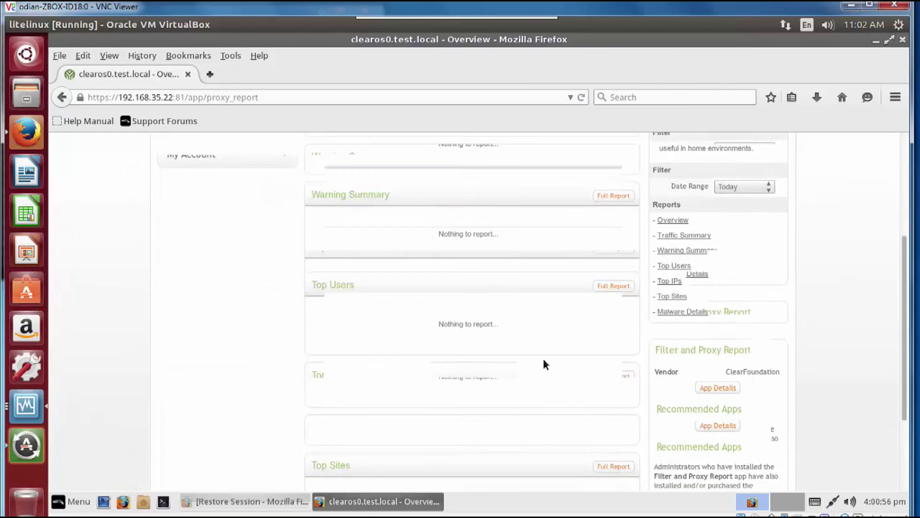
scroll(545, 364, "down", 3)
scroll(543, 360, "up", 8)
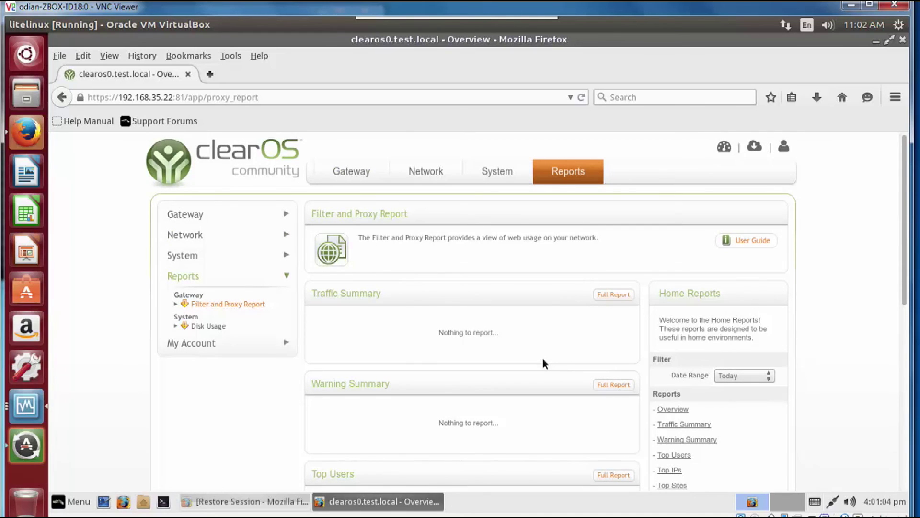
scroll(543, 360, "down", 5)
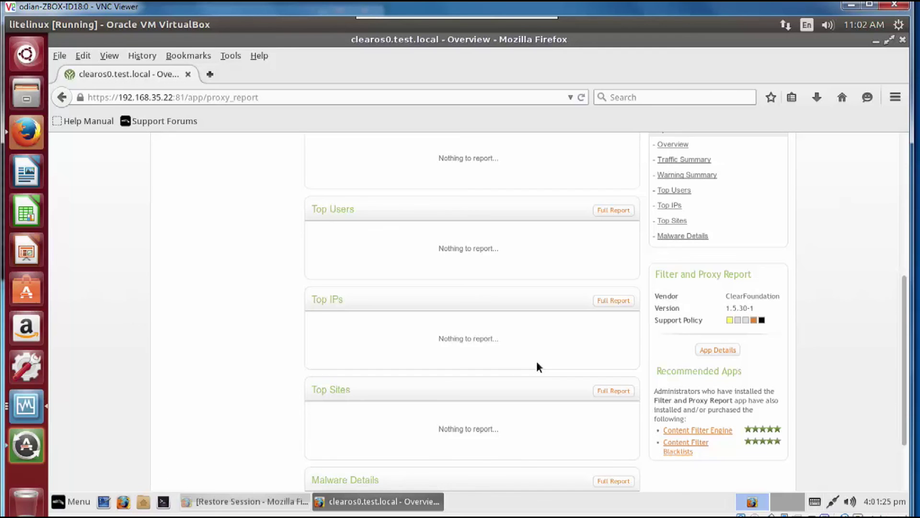
scroll(536, 366, "up", 5)
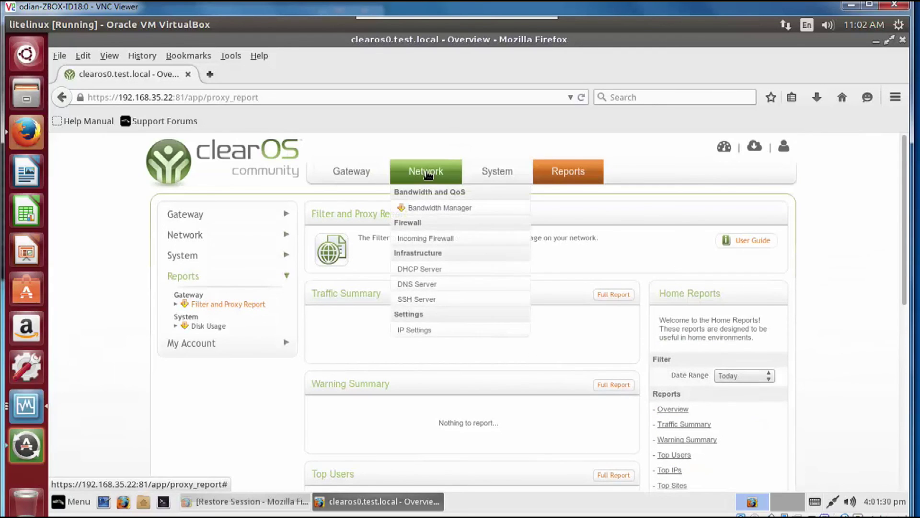
Check the white and blocked lists in Intrusion Prevention, and look through the policy and security rule sets in Intrusion Detection
mouse_move(359, 177)
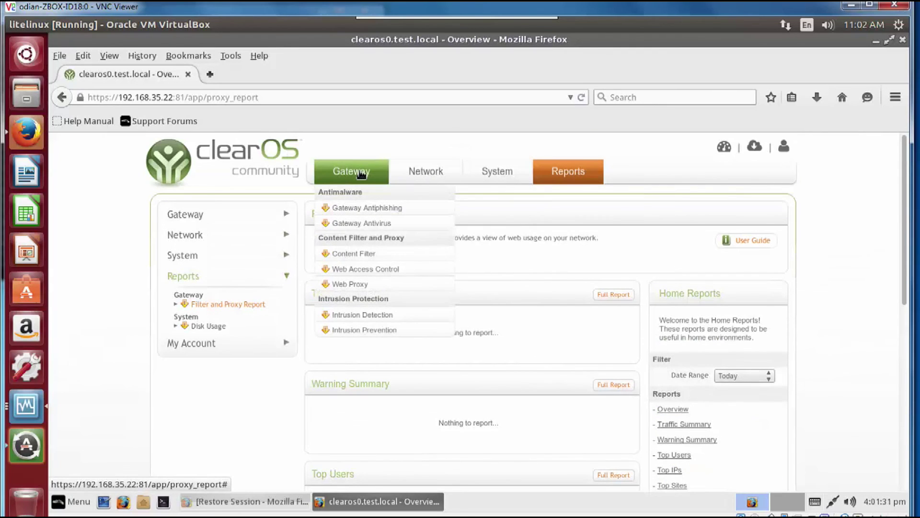
left_click(358, 329)
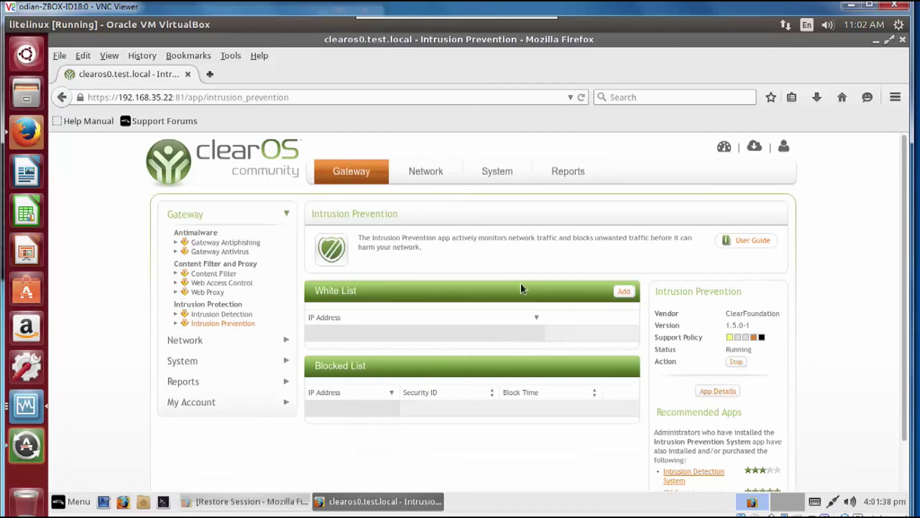
mouse_move(343, 170)
left_click(369, 314)
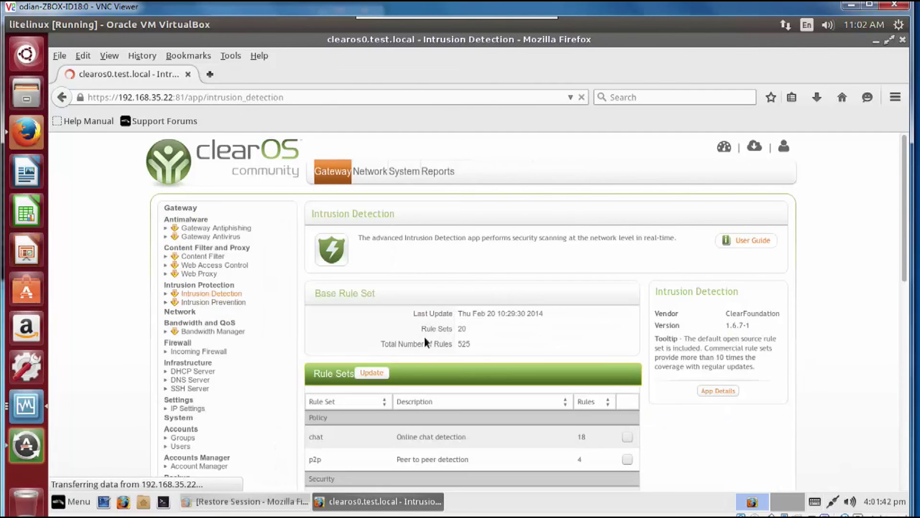
scroll(403, 415, "down", 3)
scroll(447, 288, "down", 8)
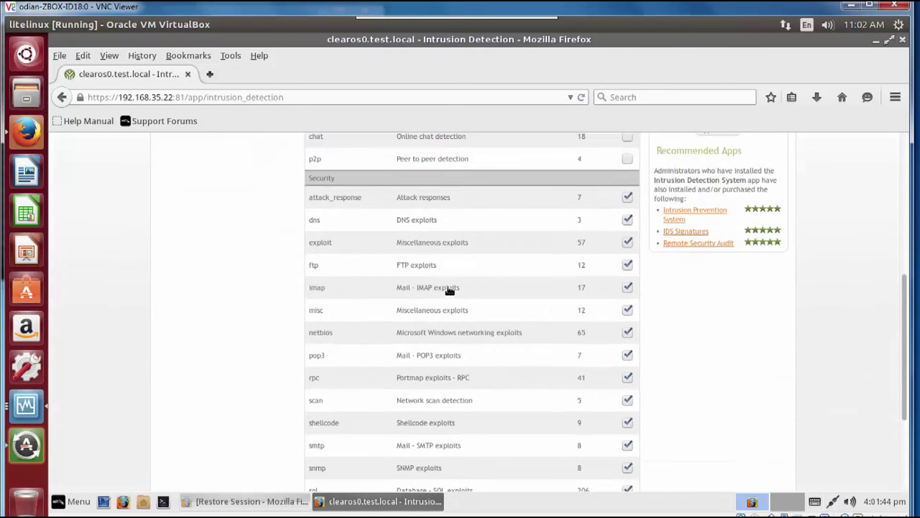
scroll(448, 287, "up", 11)
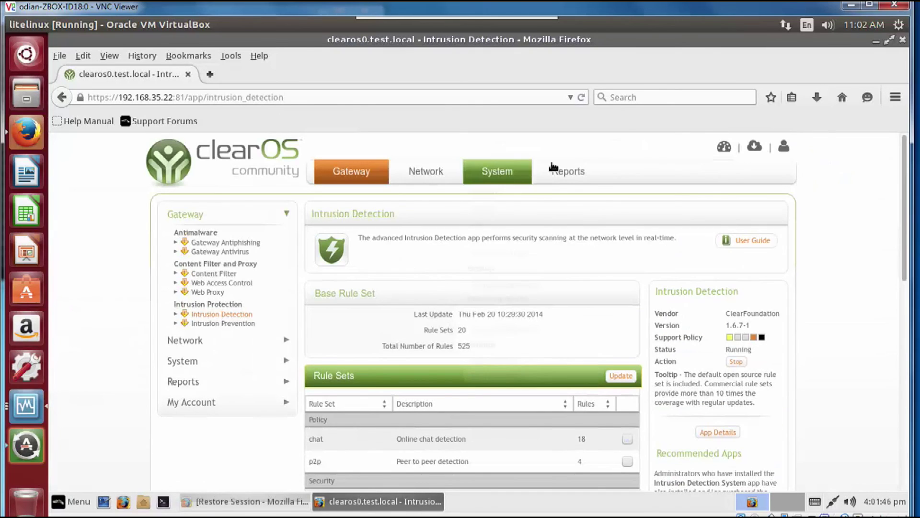
mouse_move(547, 182)
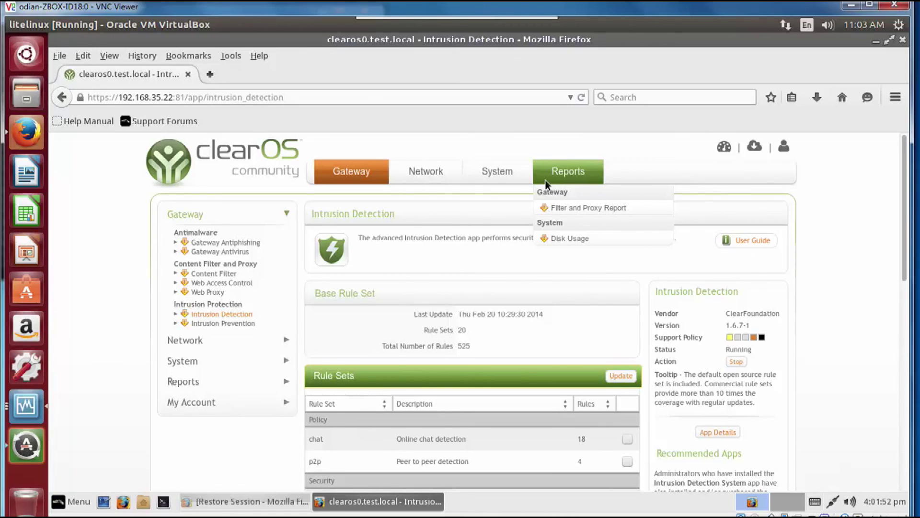
mouse_move(474, 192)
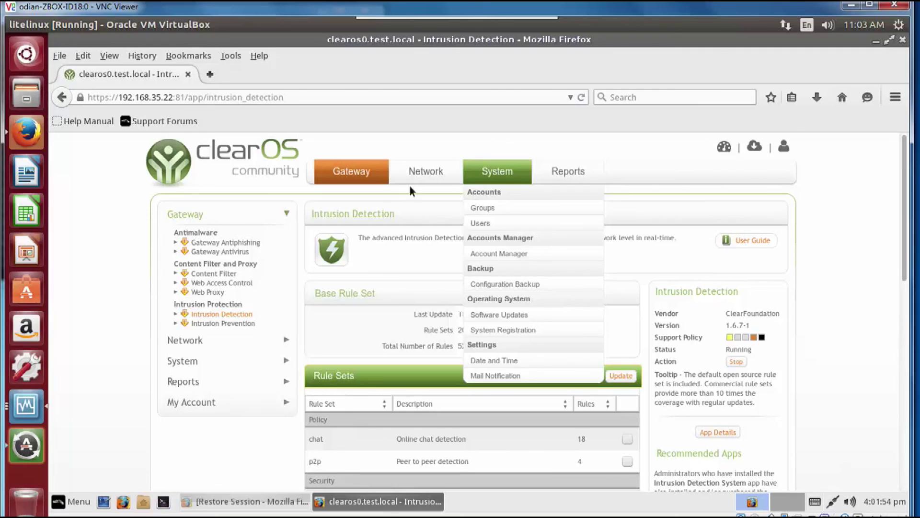
mouse_move(411, 191)
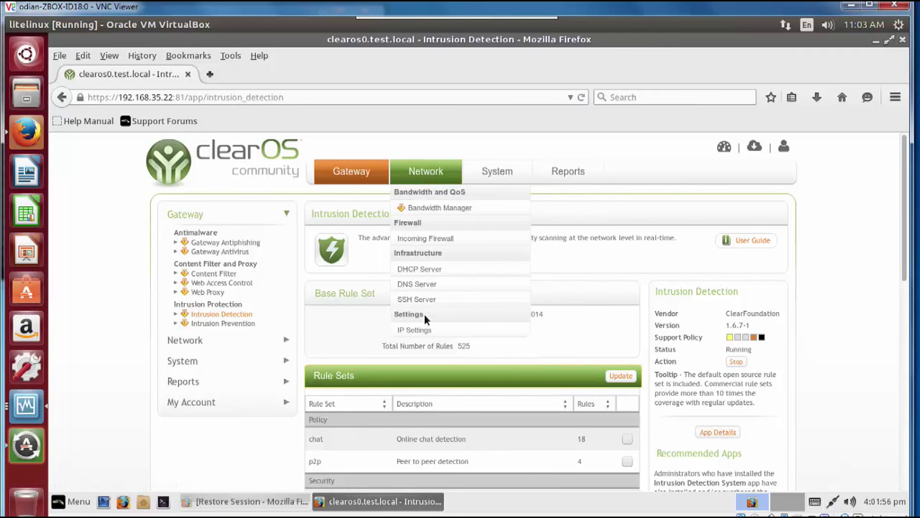